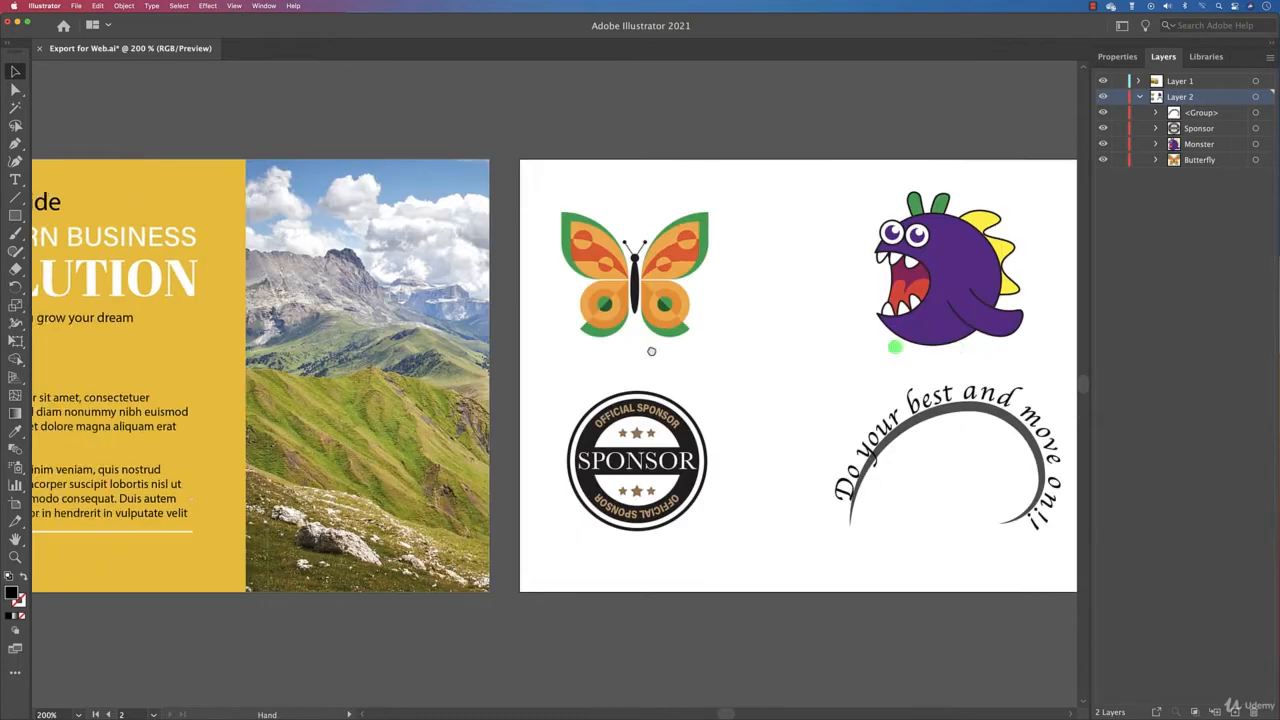
Step: Examine the monster and curved-text artwork on the second artboard, and the brochure layout on the first artboard
key("v")
left_click(573, 288)
left_click(850, 268)
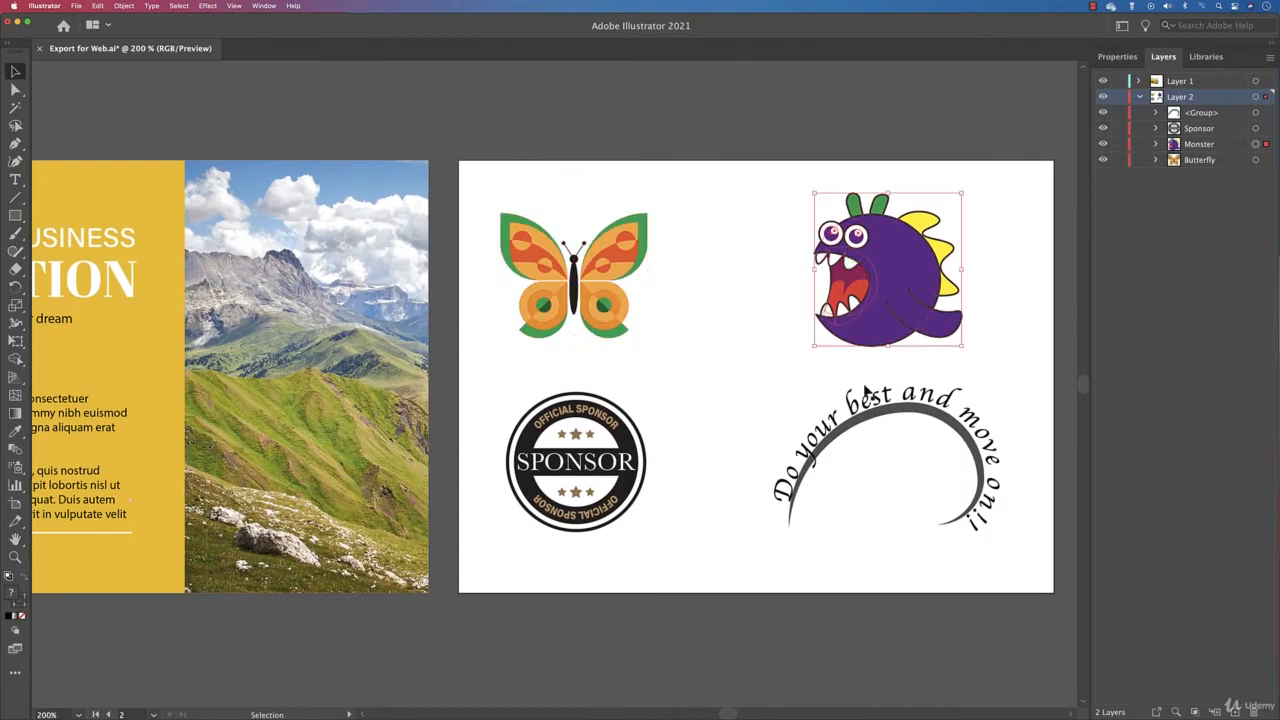
left_click(877, 405)
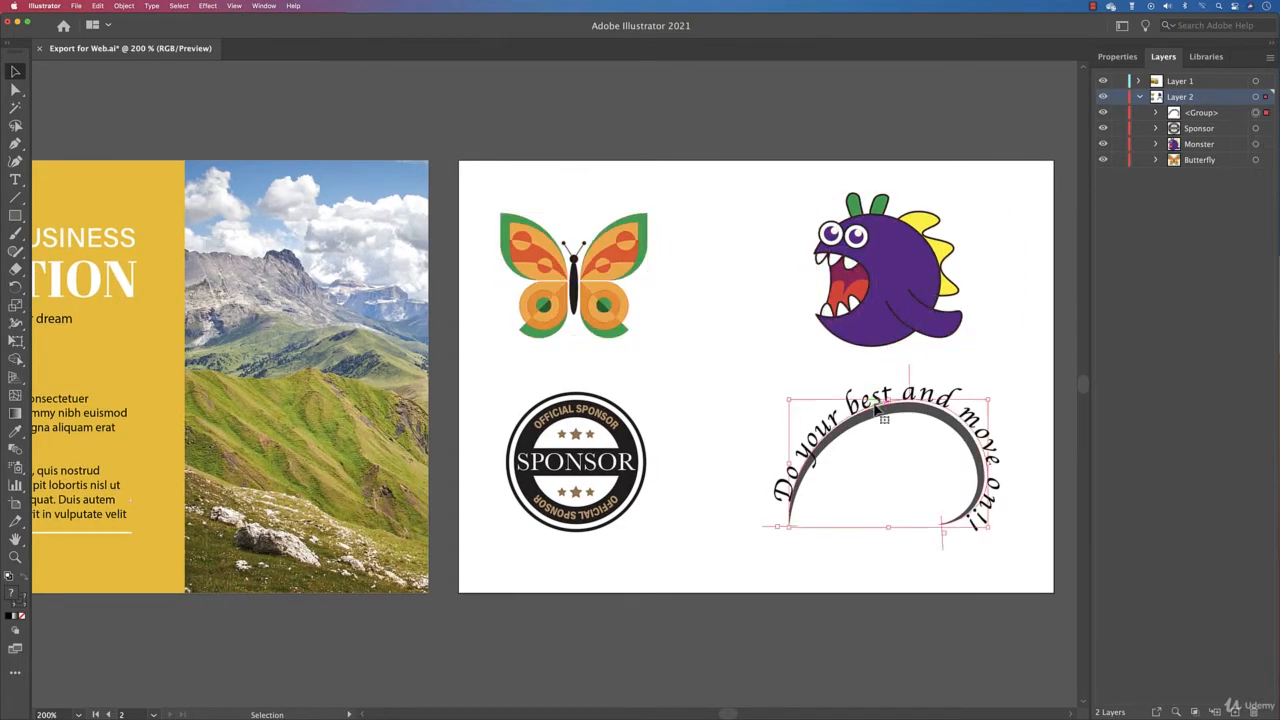
left_click(783, 351)
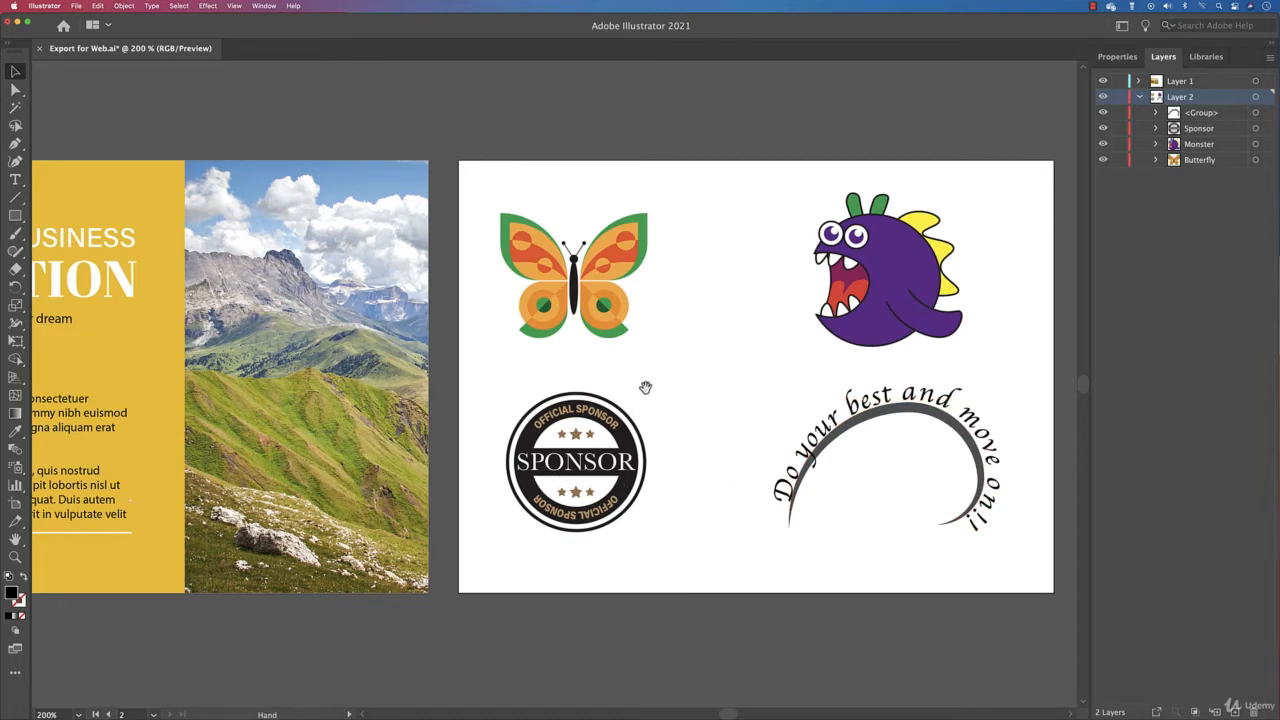
left_click_drag(646, 383, 1004, 429)
left_click_drag(598, 429, 614, 427)
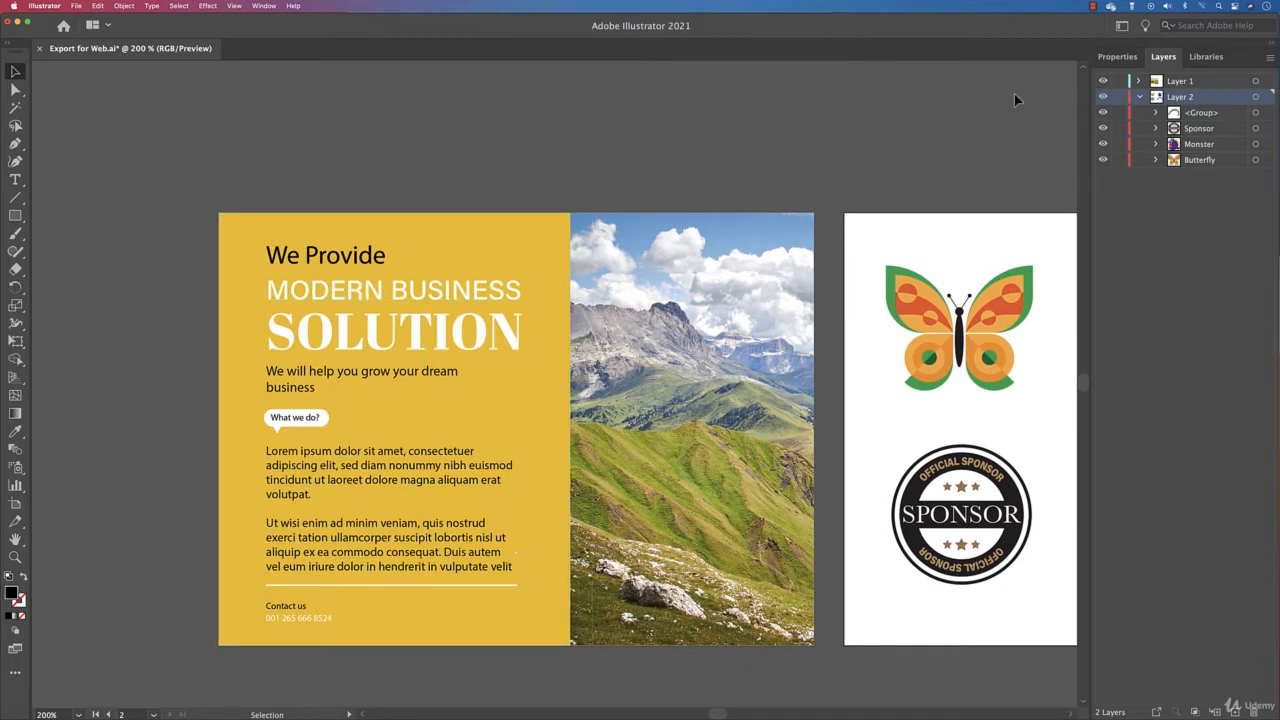
Step: Check the artboards in artboard editing mode, leave that mode and make the first artboard active with nothing selected
left_click(1110, 58)
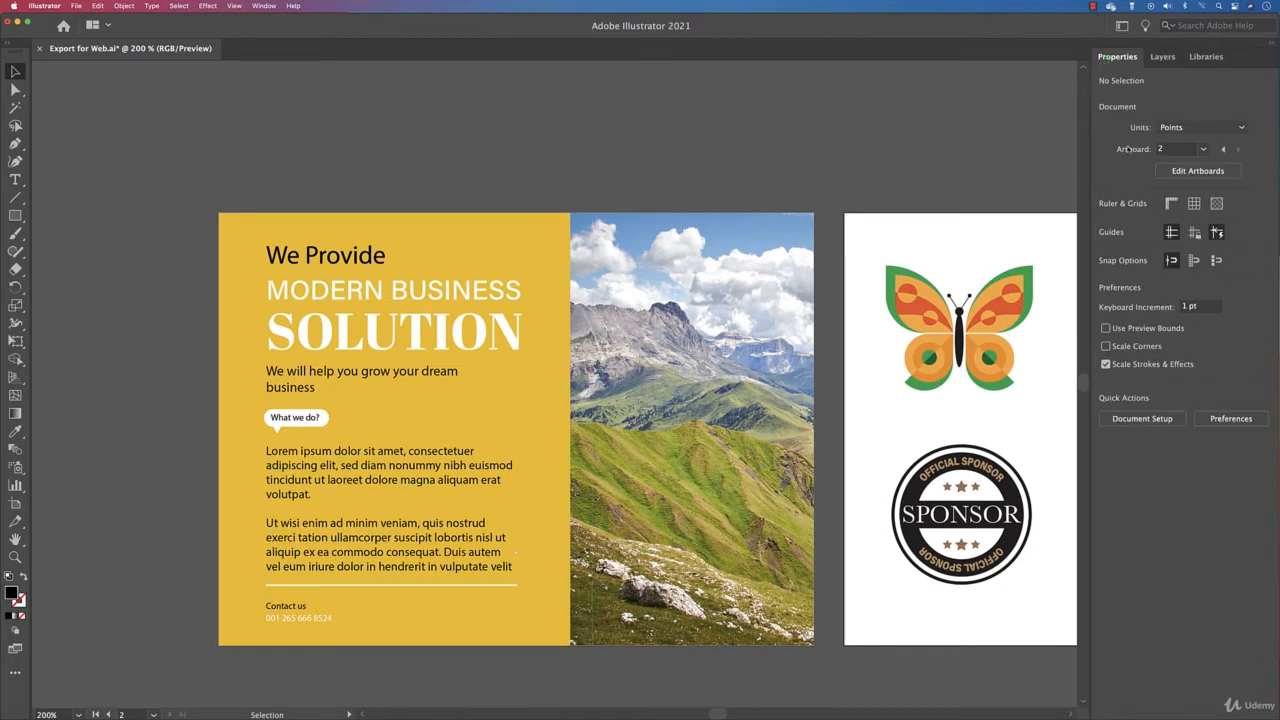
left_click(1198, 171)
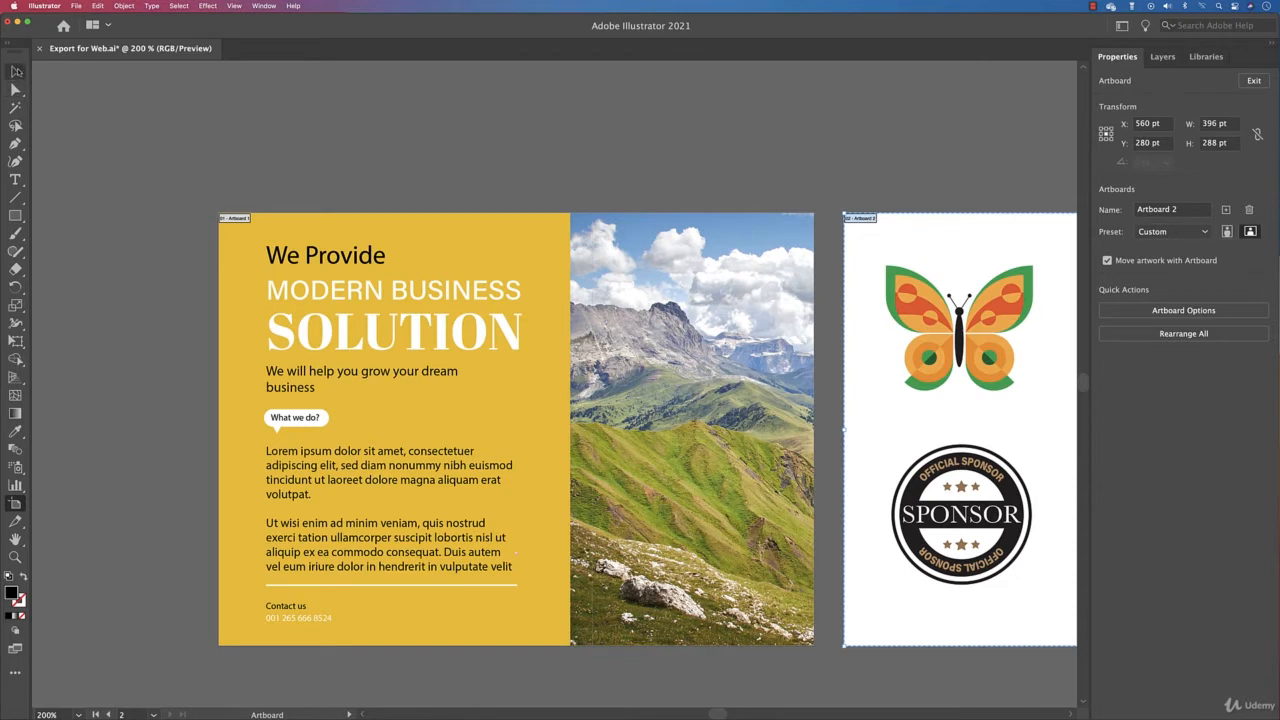
left_click(15, 71)
left_click(419, 256)
left_click(286, 120)
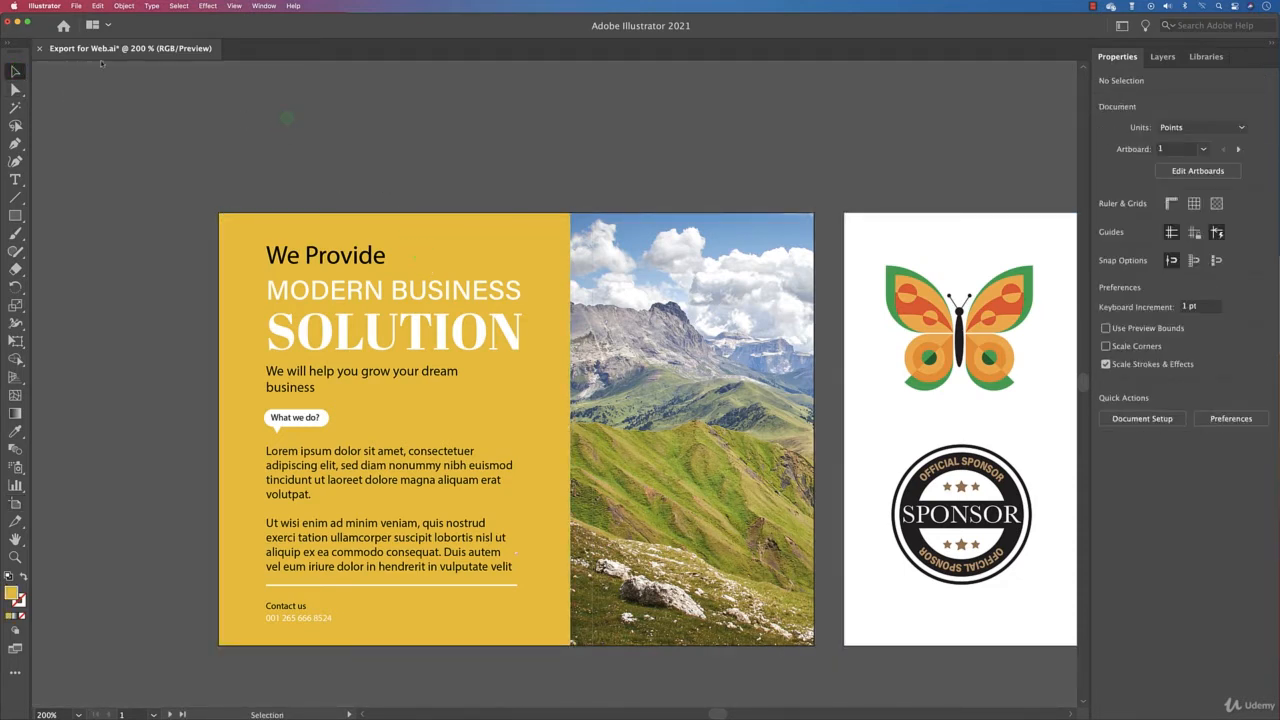
Step: Start an Export As of the document and choose the Desktop as the save location
left_click(76, 6)
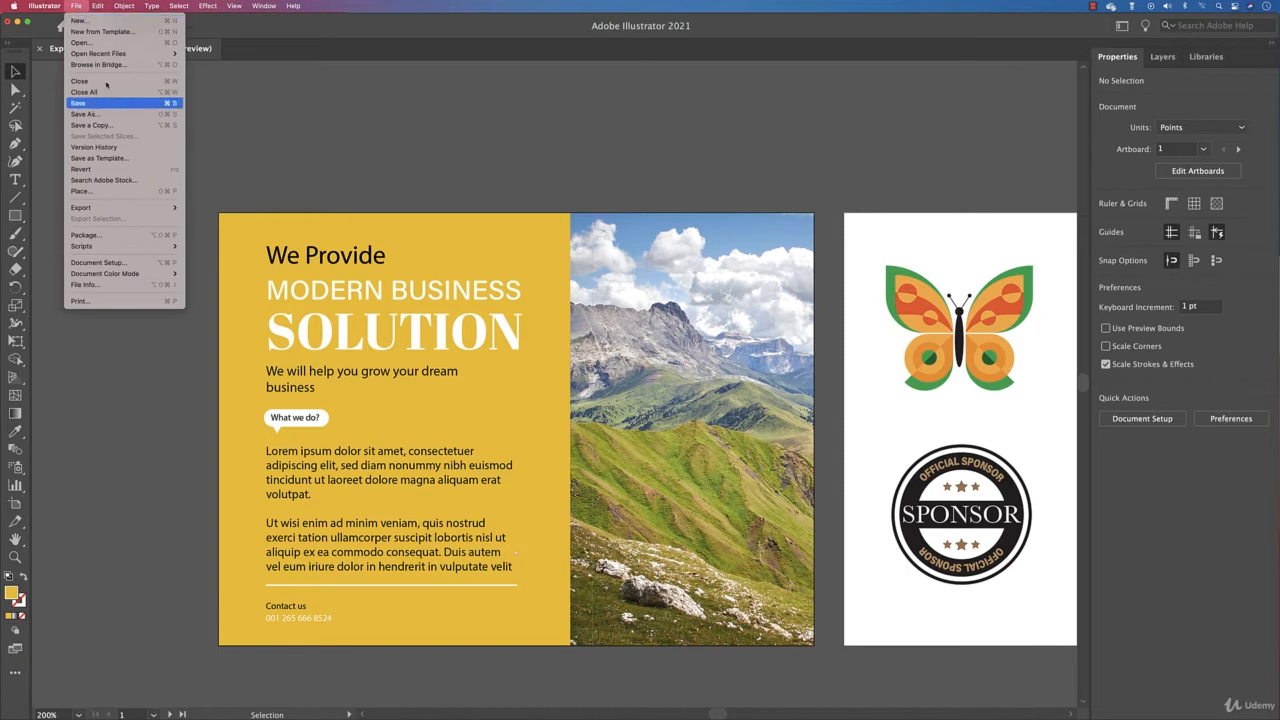
mouse_move(121, 209)
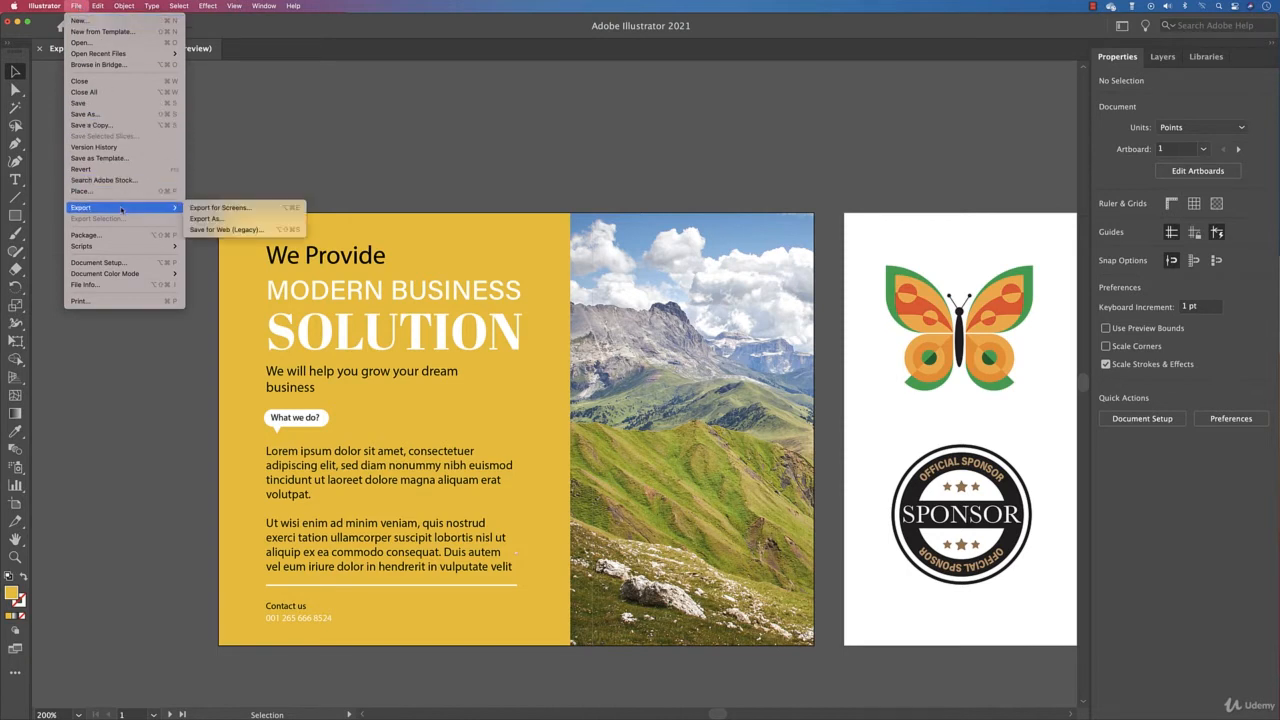
left_click(220, 218)
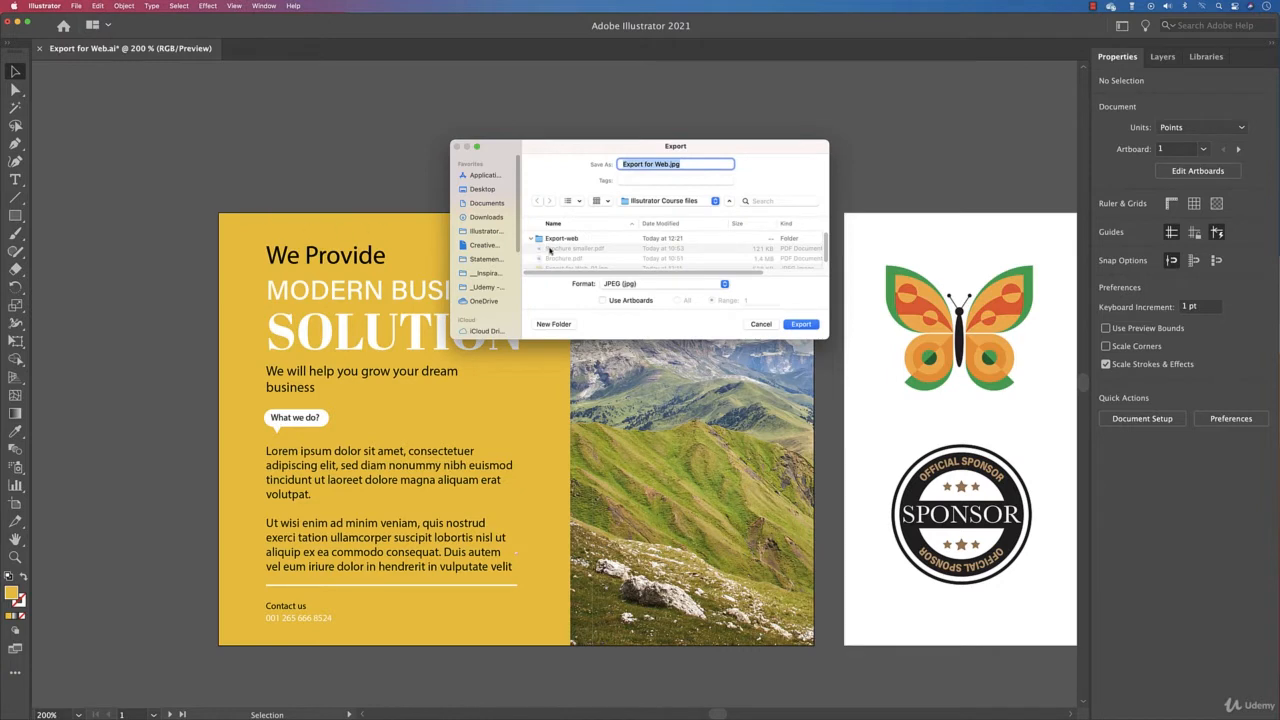
left_click(665, 201)
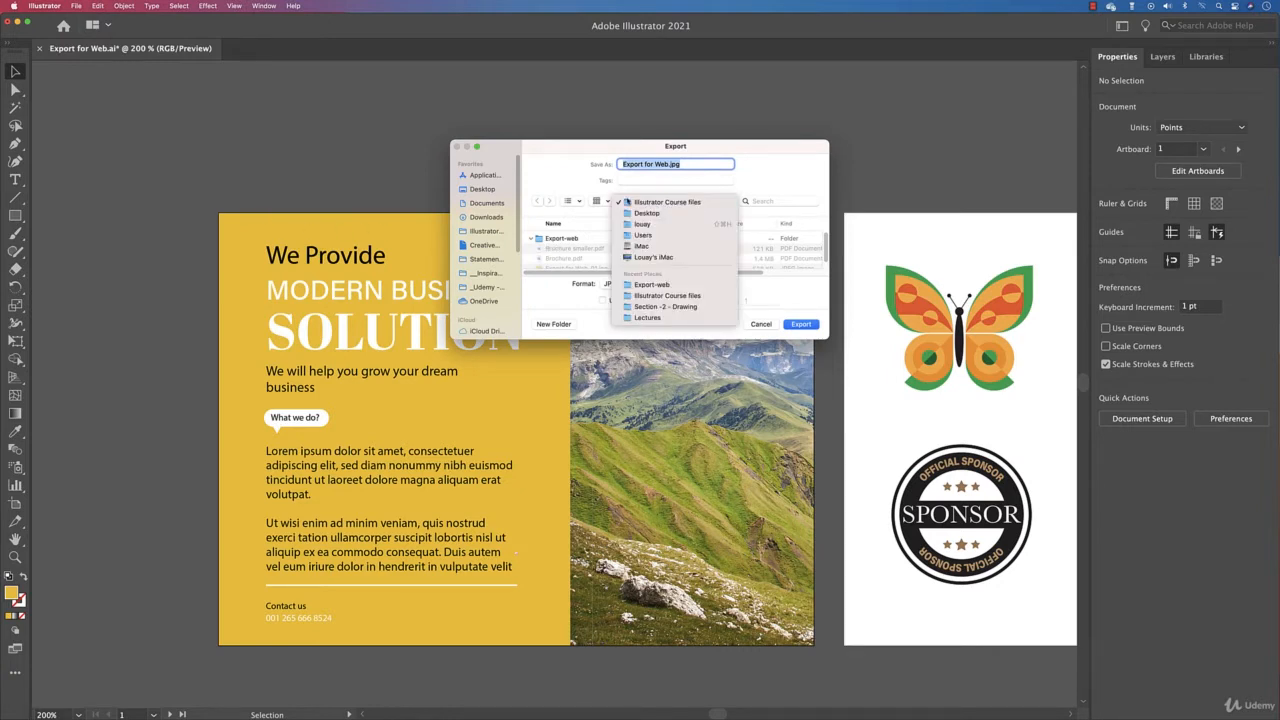
left_click(484, 189)
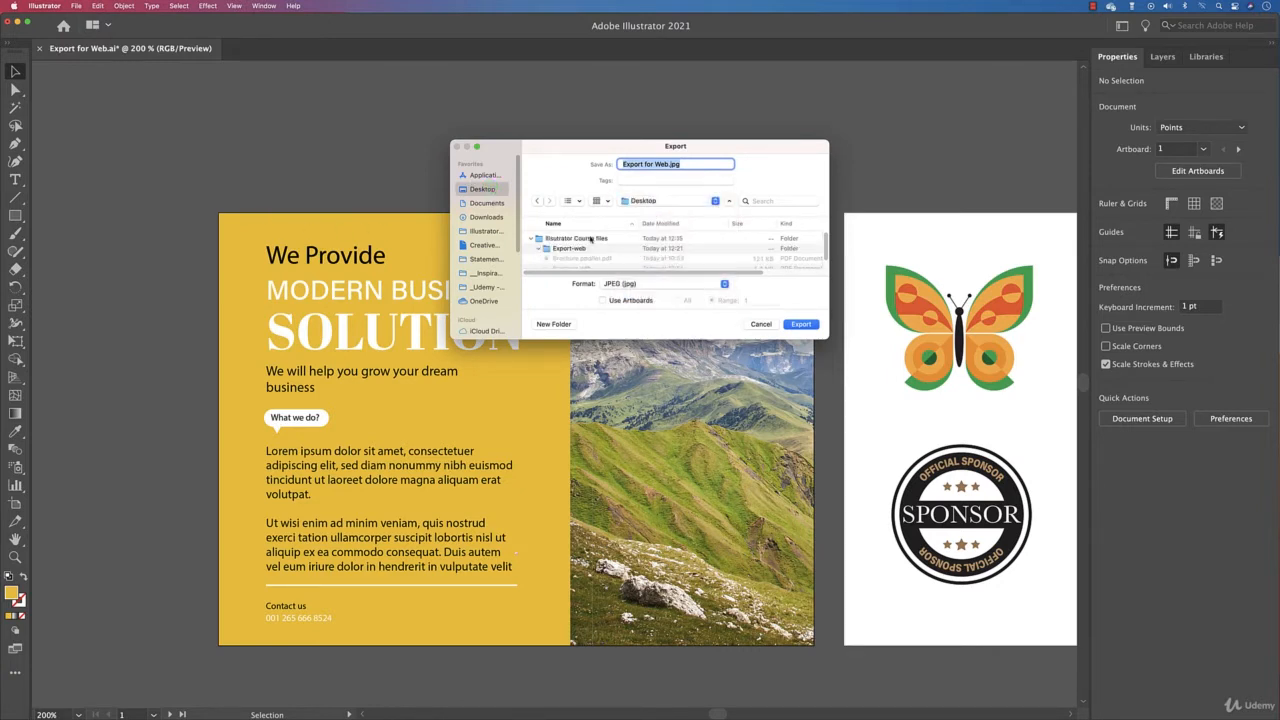
left_click(576, 240)
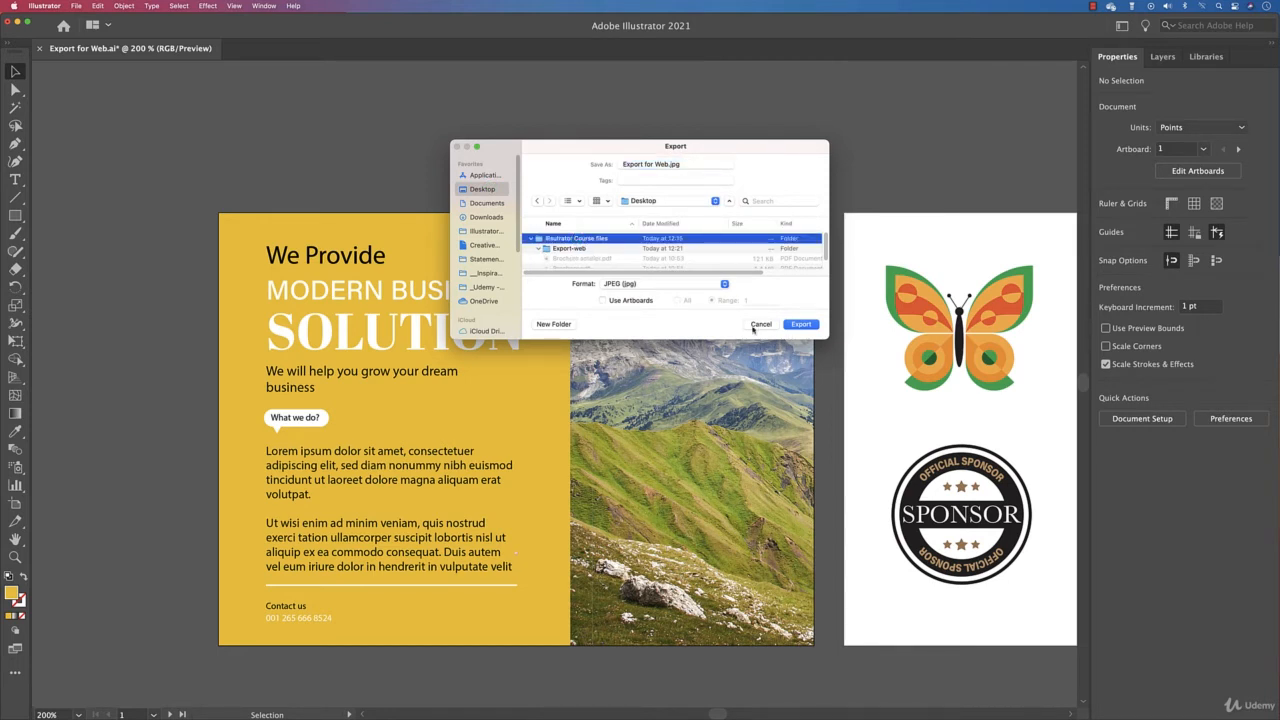
Step: Review the available export file formats and choose JPEG (jpg)
left_click(655, 285)
left_click(586, 299)
left_click(618, 285)
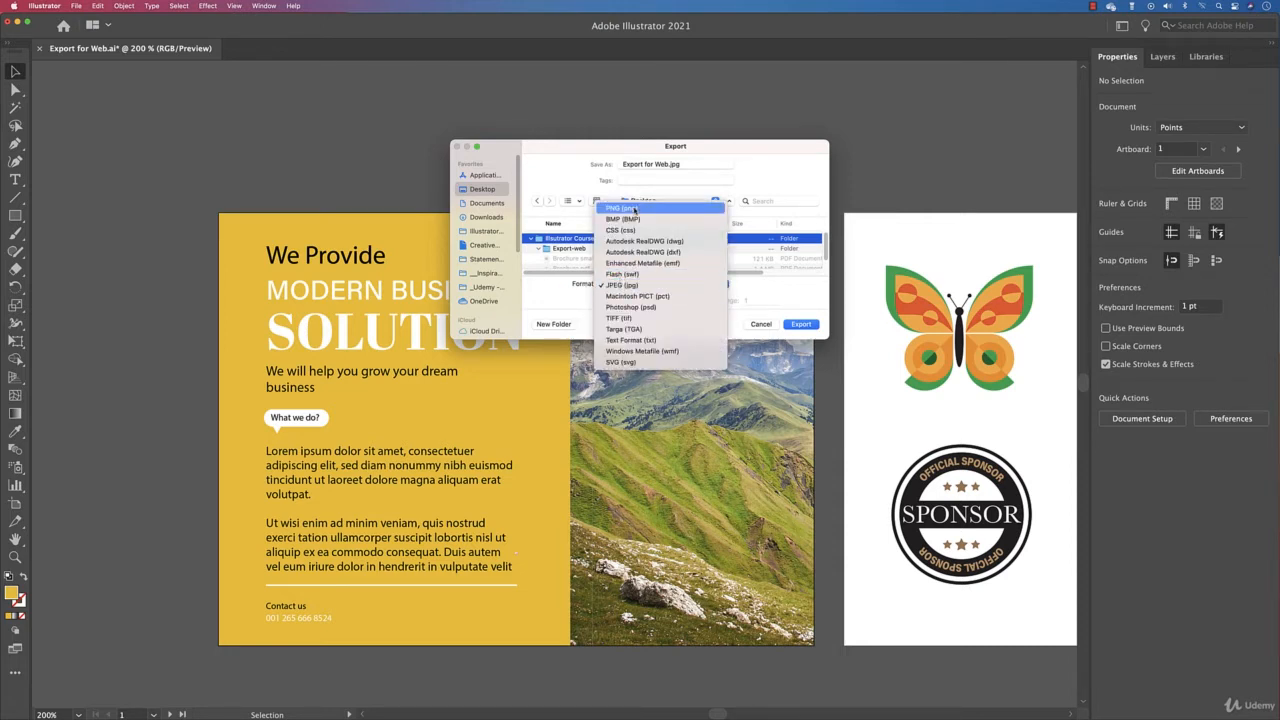
left_click(620, 285)
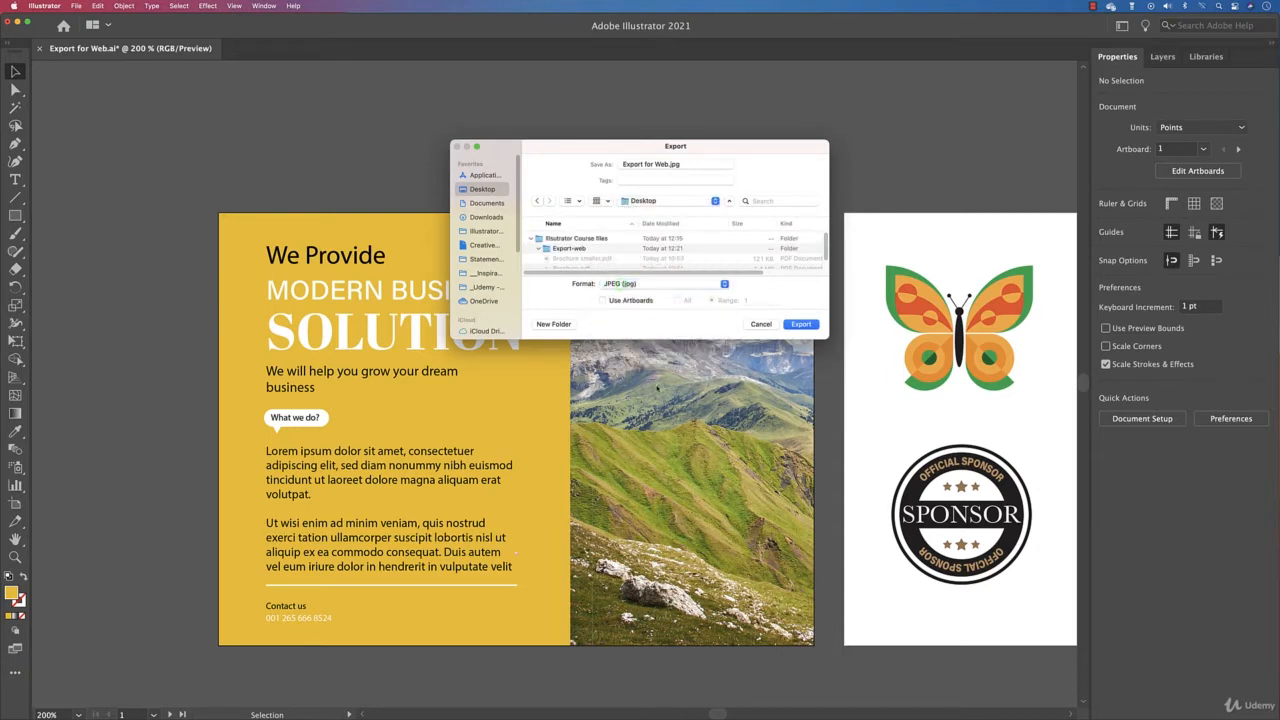
left_click(673, 284)
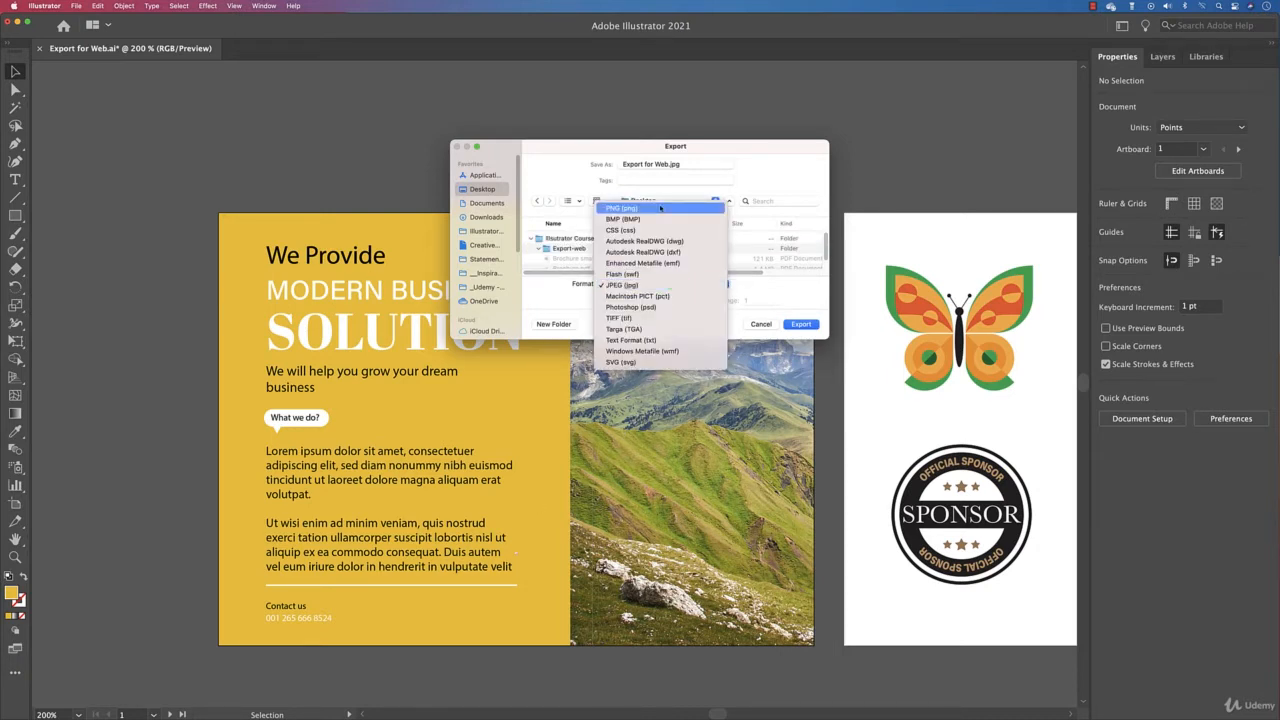
left_click(622, 285)
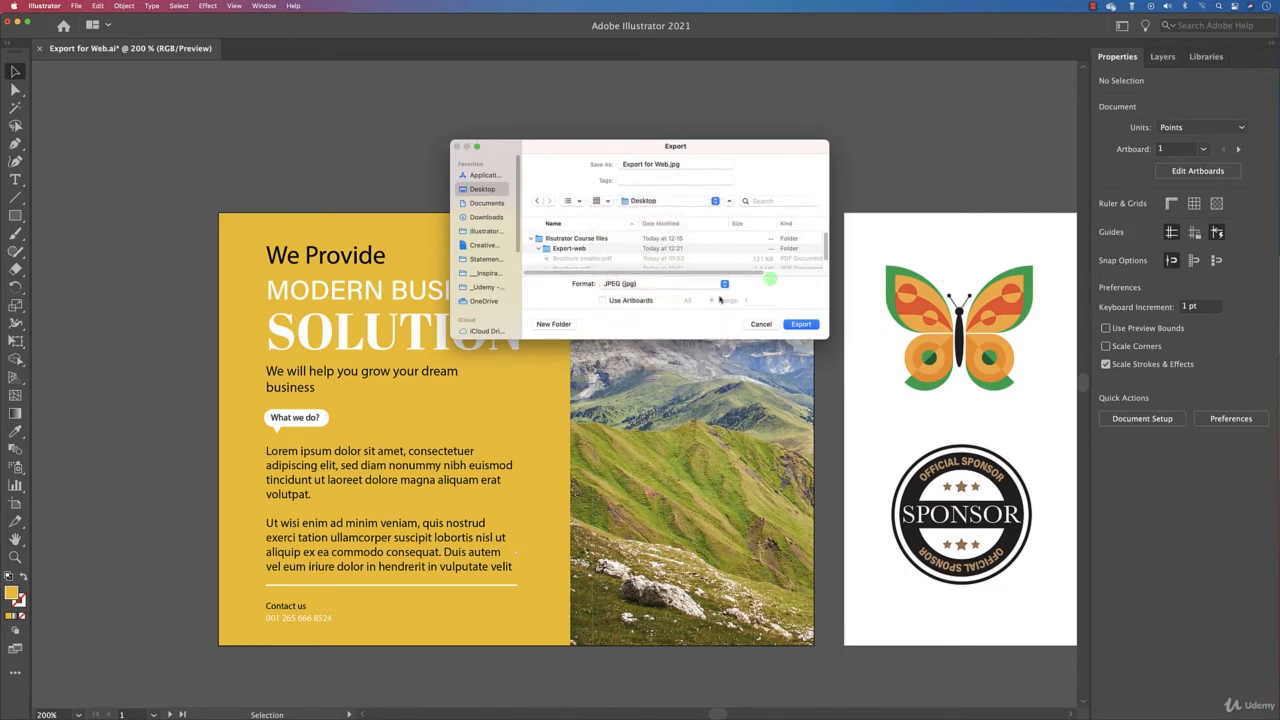
Step: Use artboards for the export, limit the range to artboard 1, and continue to the JPEG options
left_click(603, 300)
left_click(602, 300)
left_click(616, 300)
left_click(756, 300)
type("-")
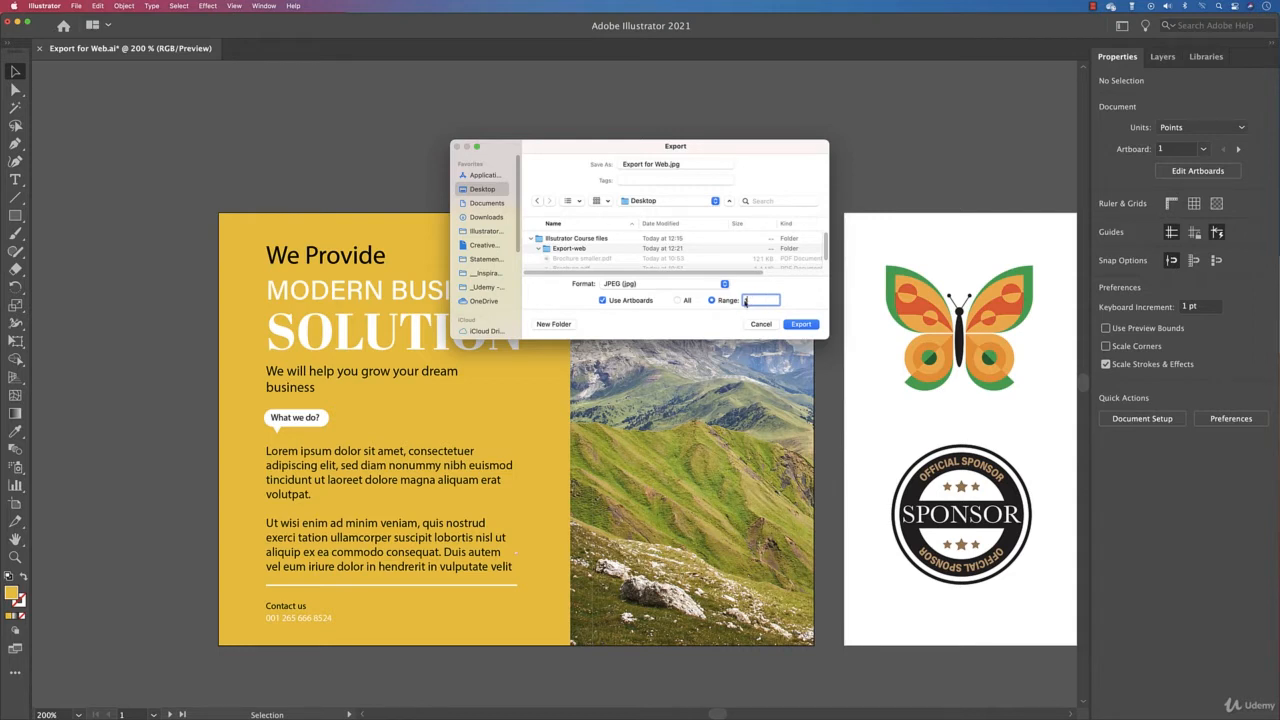
left_click(792, 325)
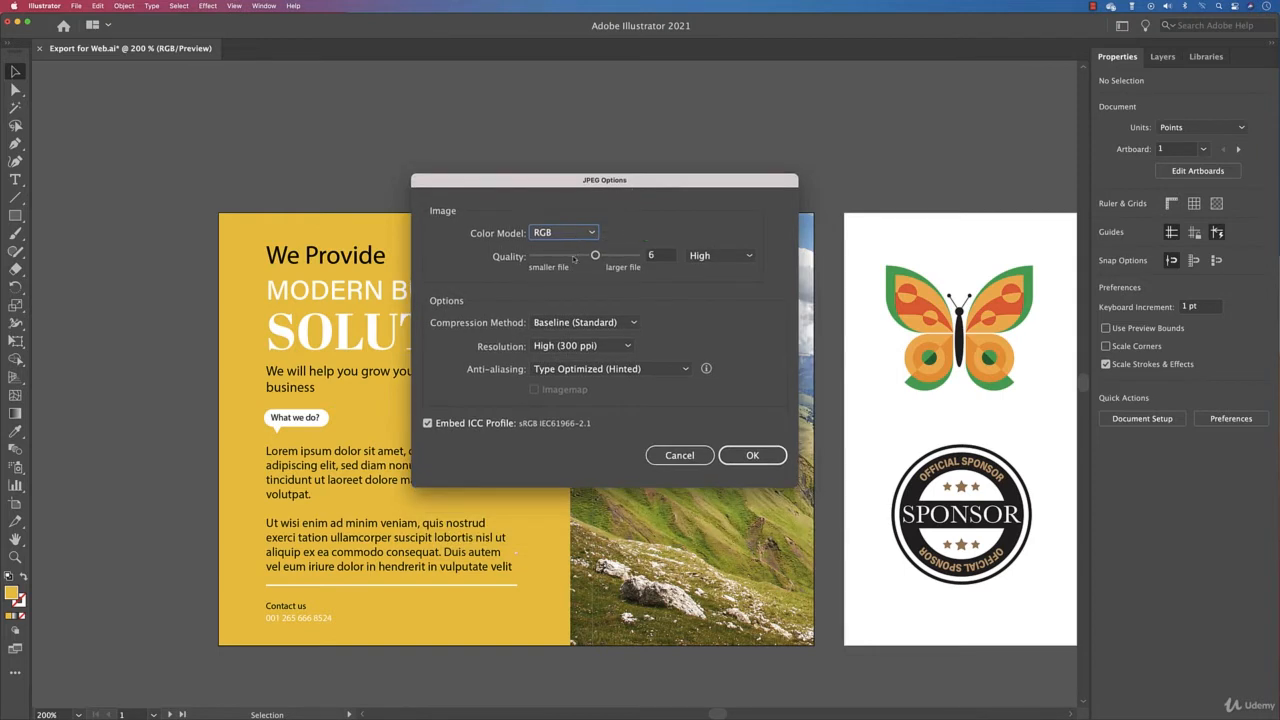
Step: Choose the RGB colour model, try the Low, Medium and Maximum quality presets, and set the JPEG quality to High
left_click(548, 236)
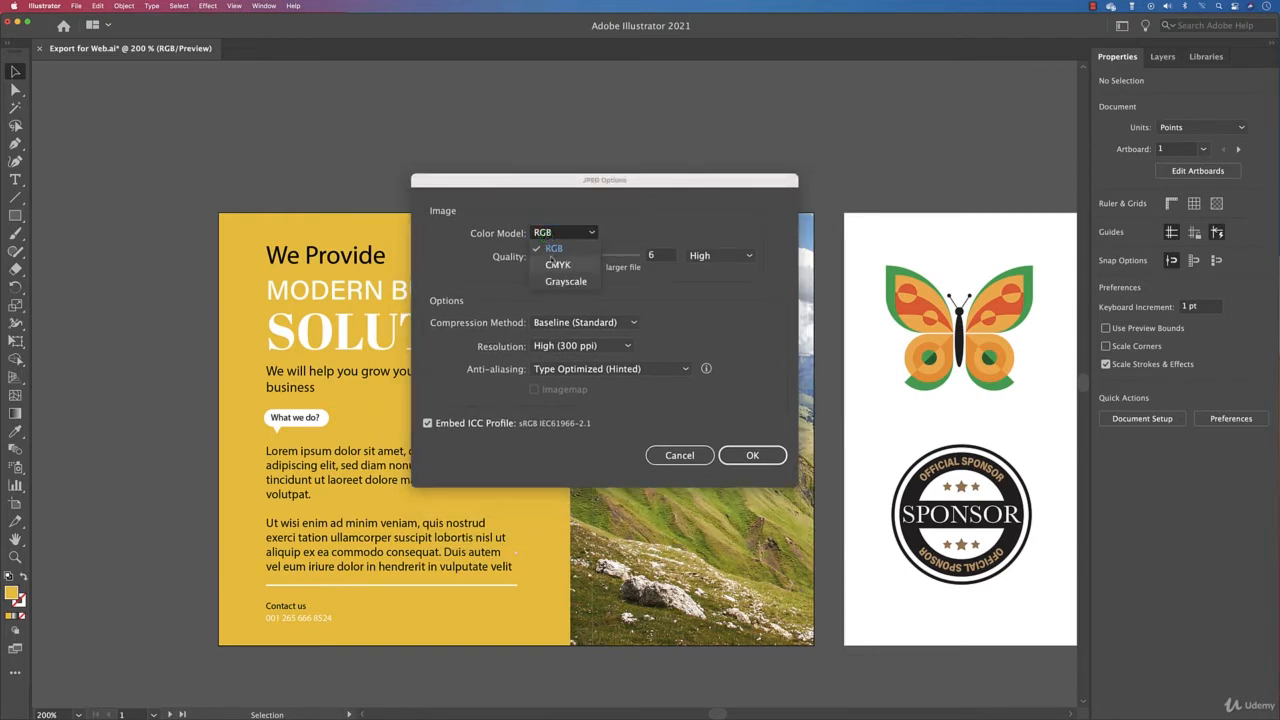
left_click(551, 251)
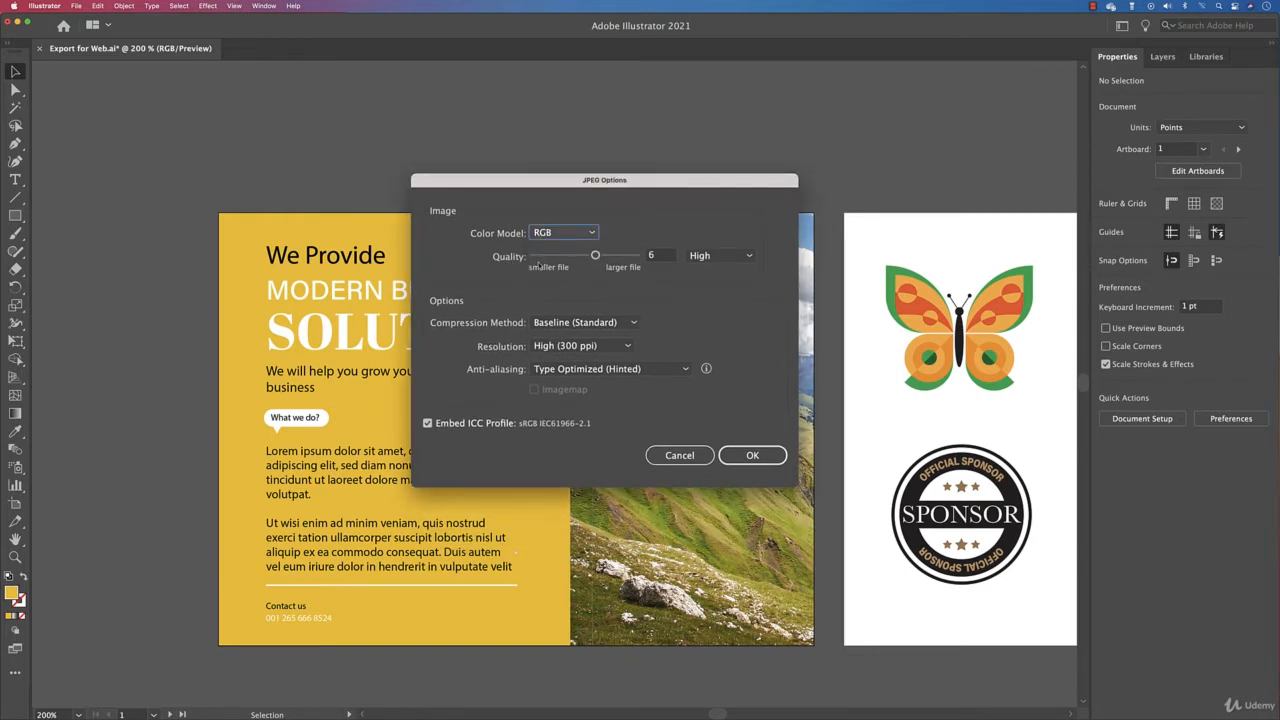
left_click(721, 262)
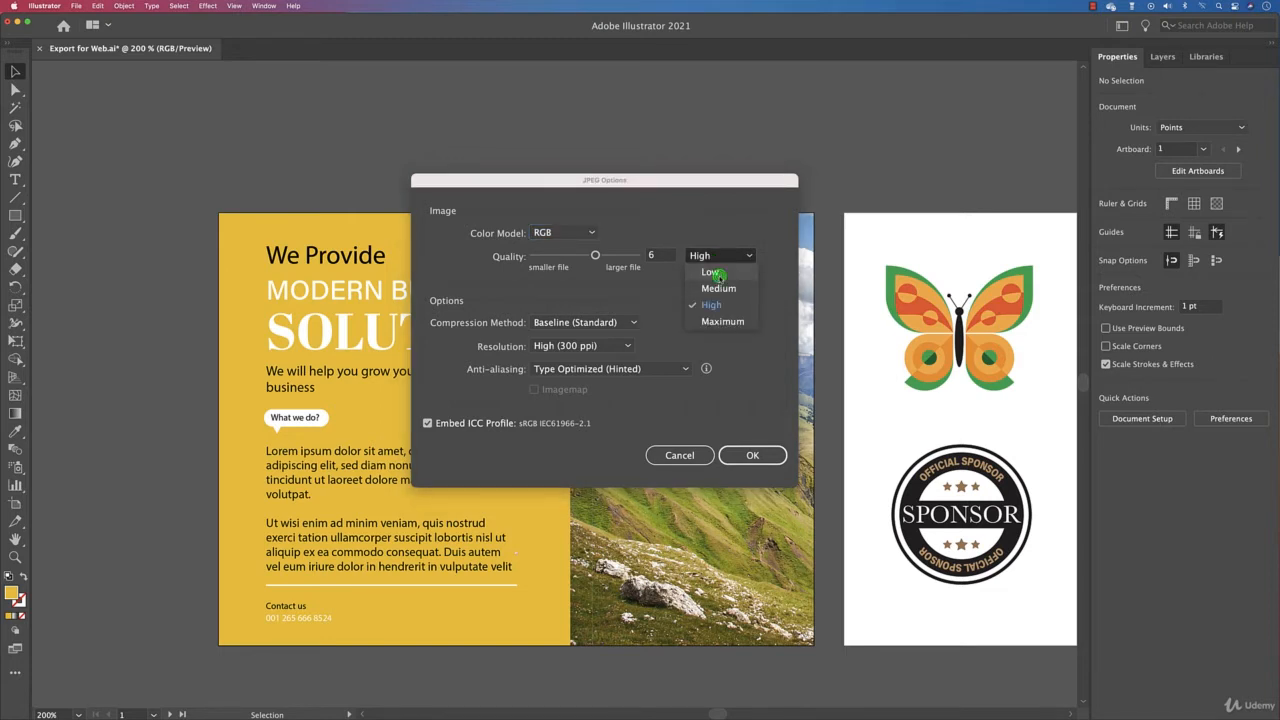
left_click(719, 278)
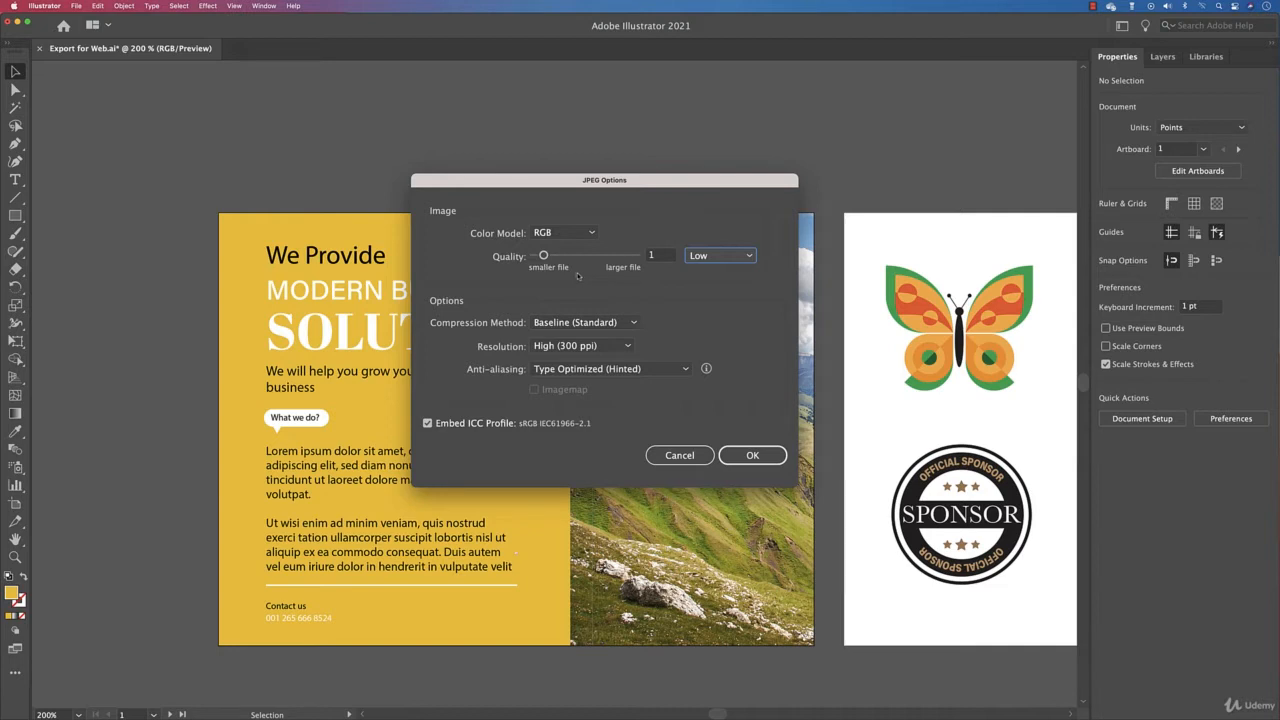
left_click(720, 256)
left_click(722, 289)
left_click(712, 258)
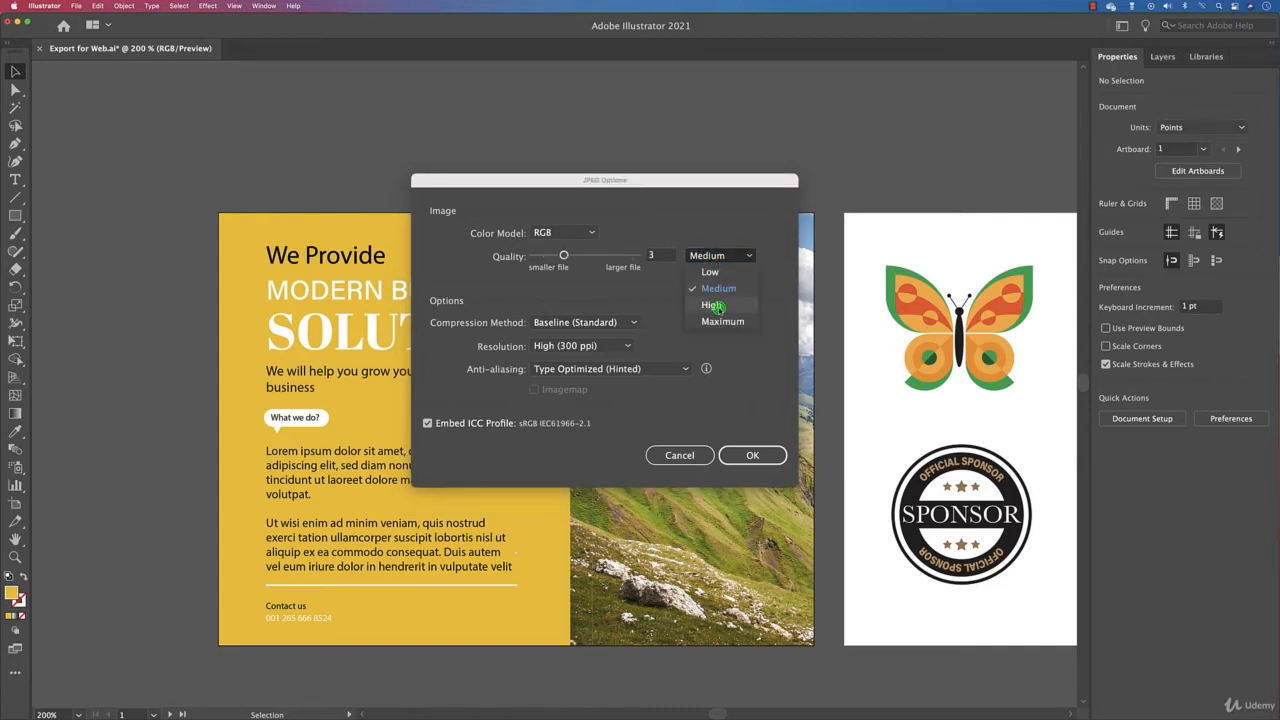
left_click(719, 306)
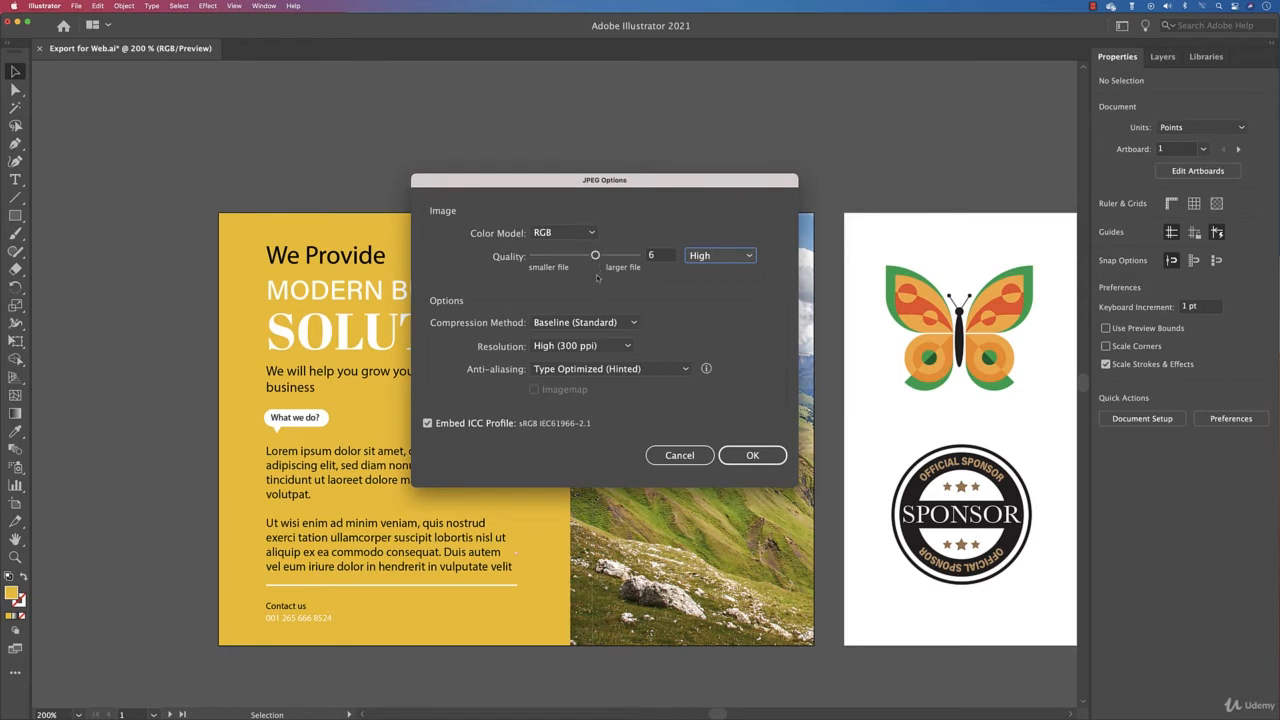
left_click(738, 258)
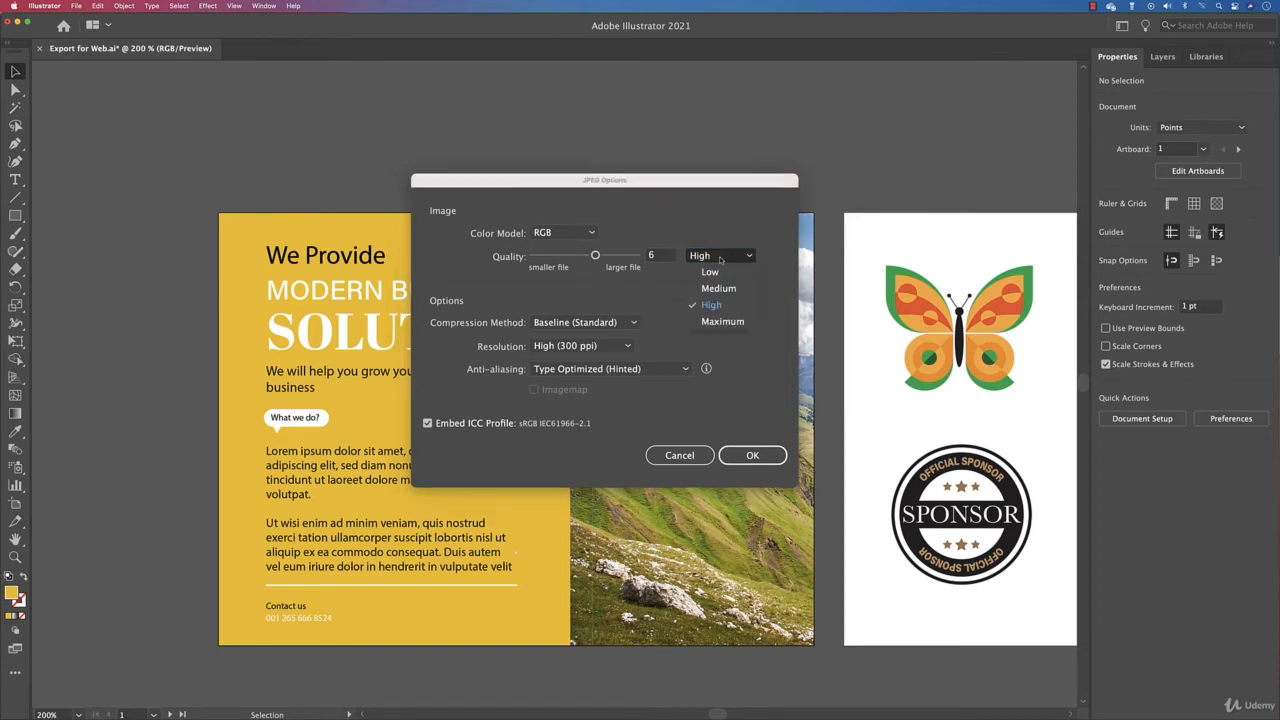
left_click(718, 320)
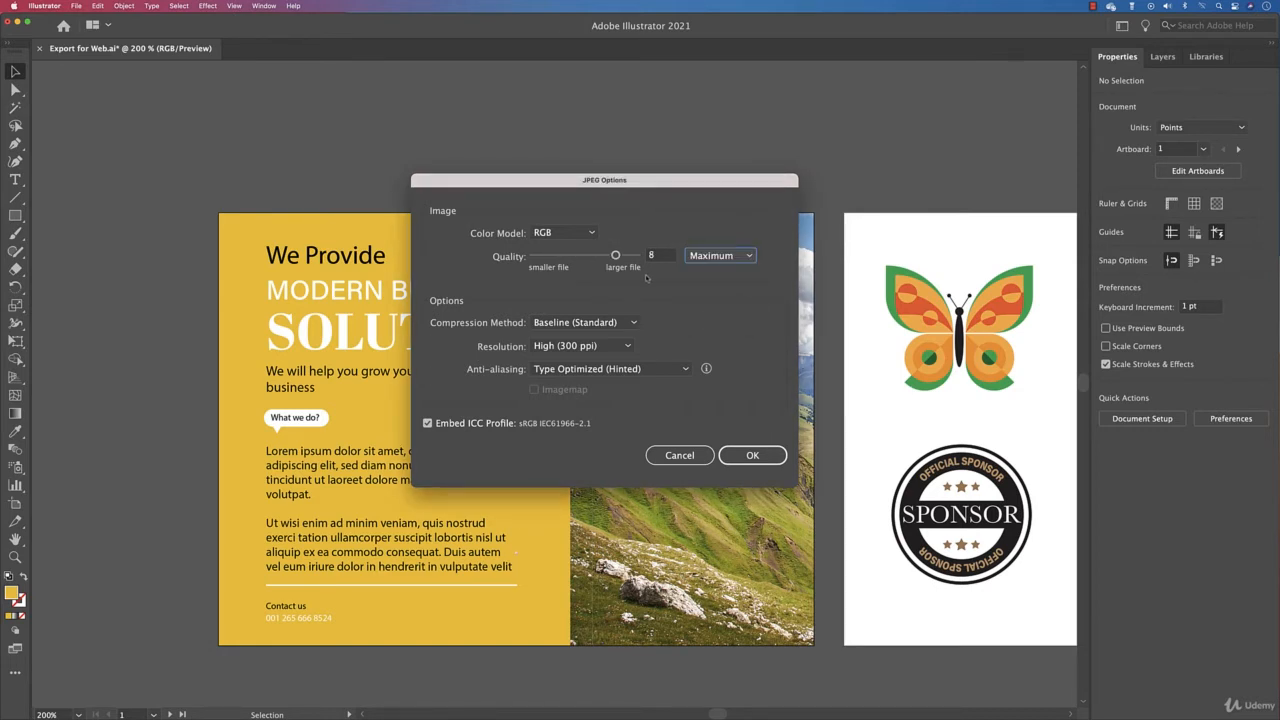
left_click(700, 259)
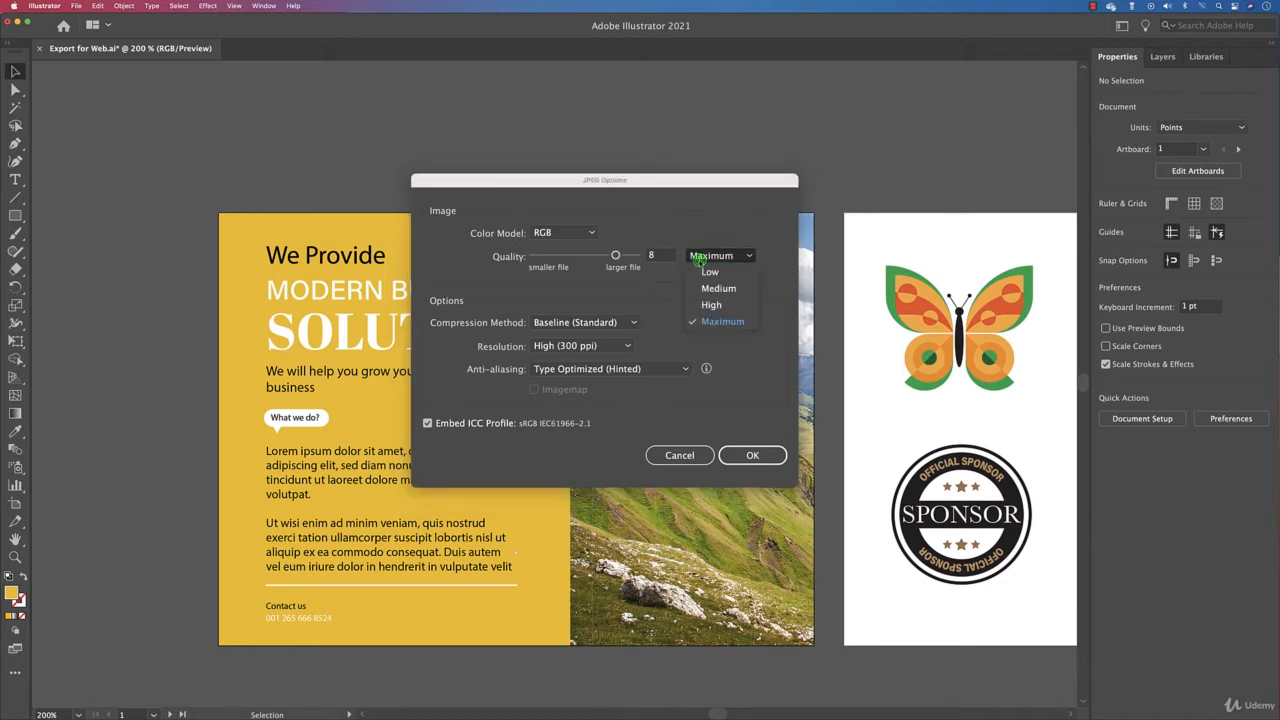
left_click(712, 306)
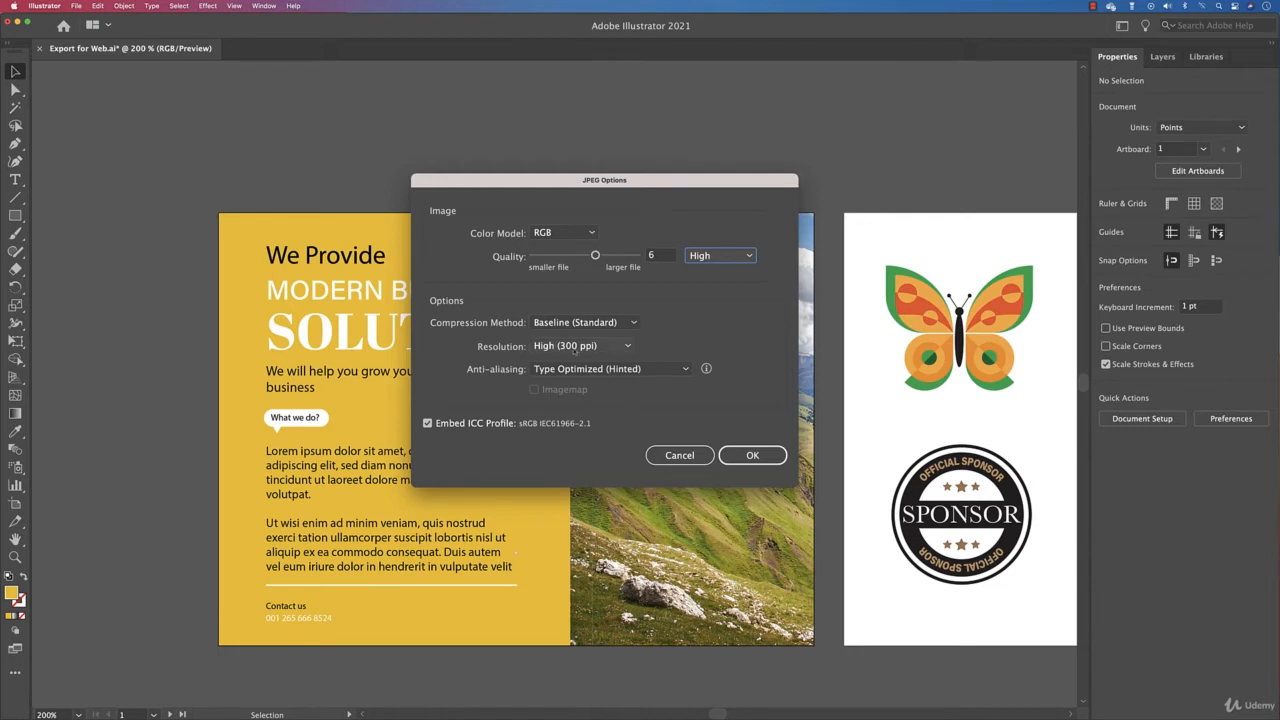
Step: Set the JPEG resolution to High (300 ppi) and complete the export
left_click(573, 346)
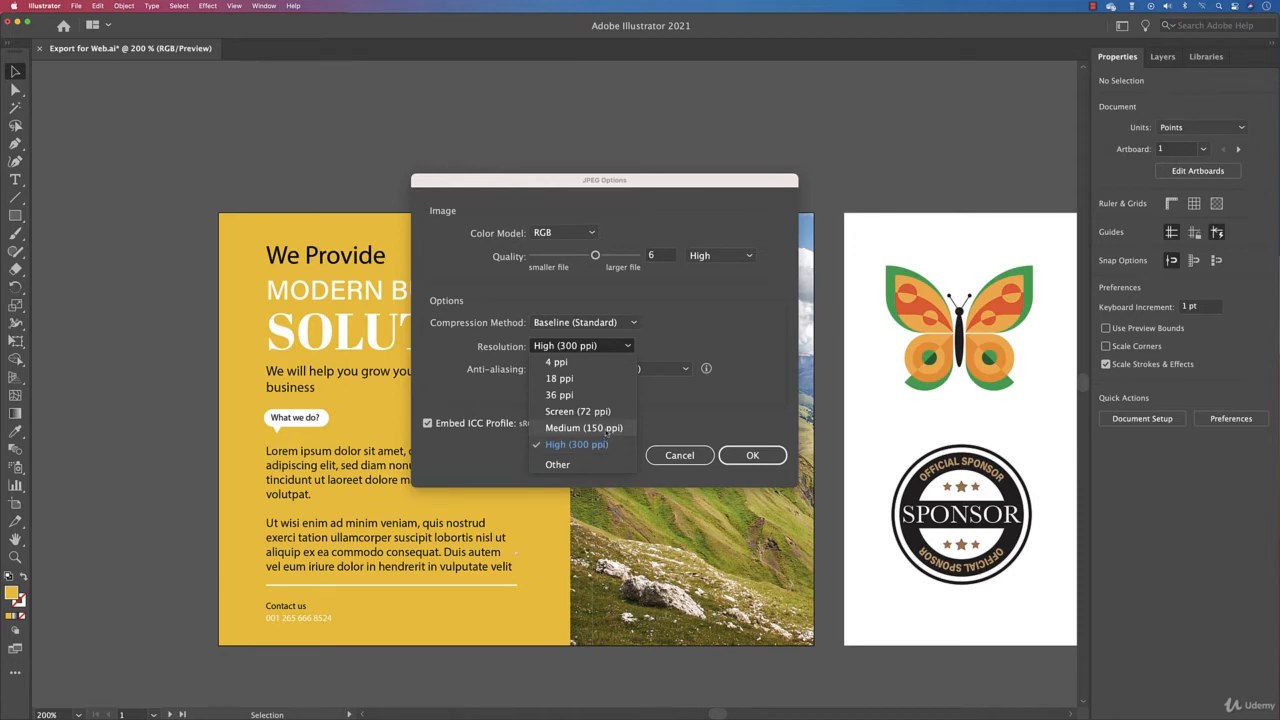
left_click(605, 446)
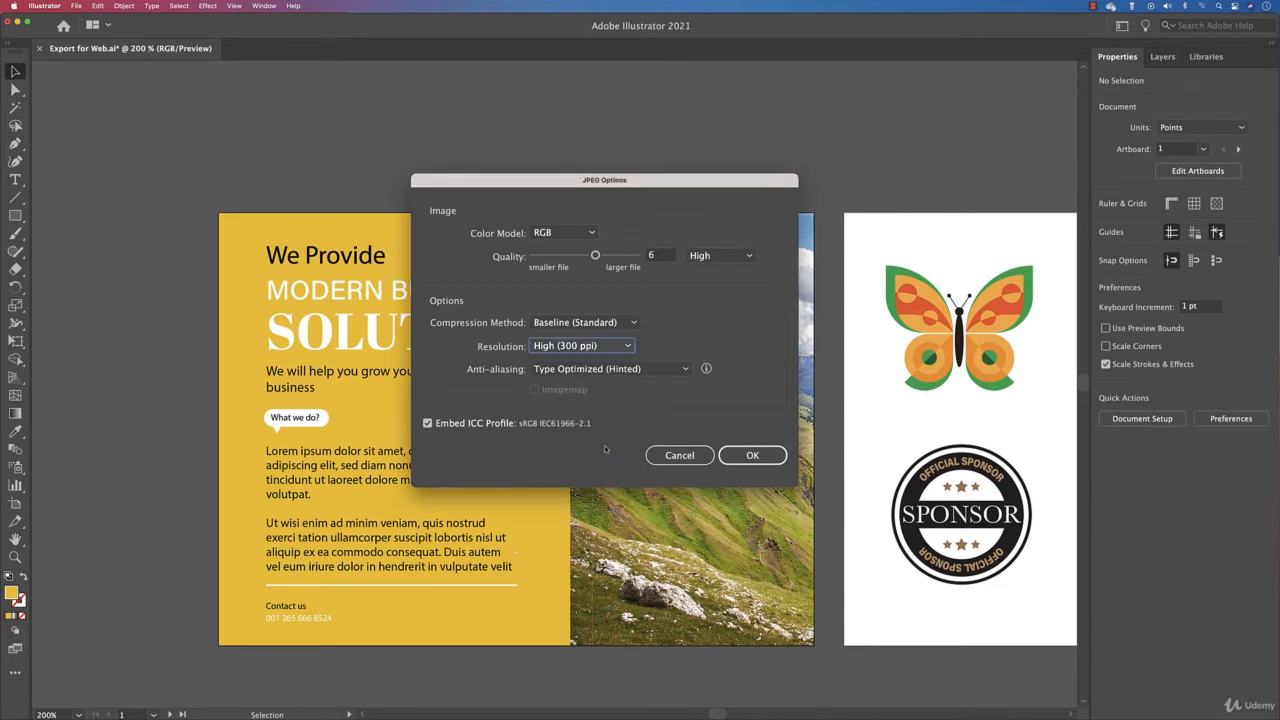
left_click(756, 456)
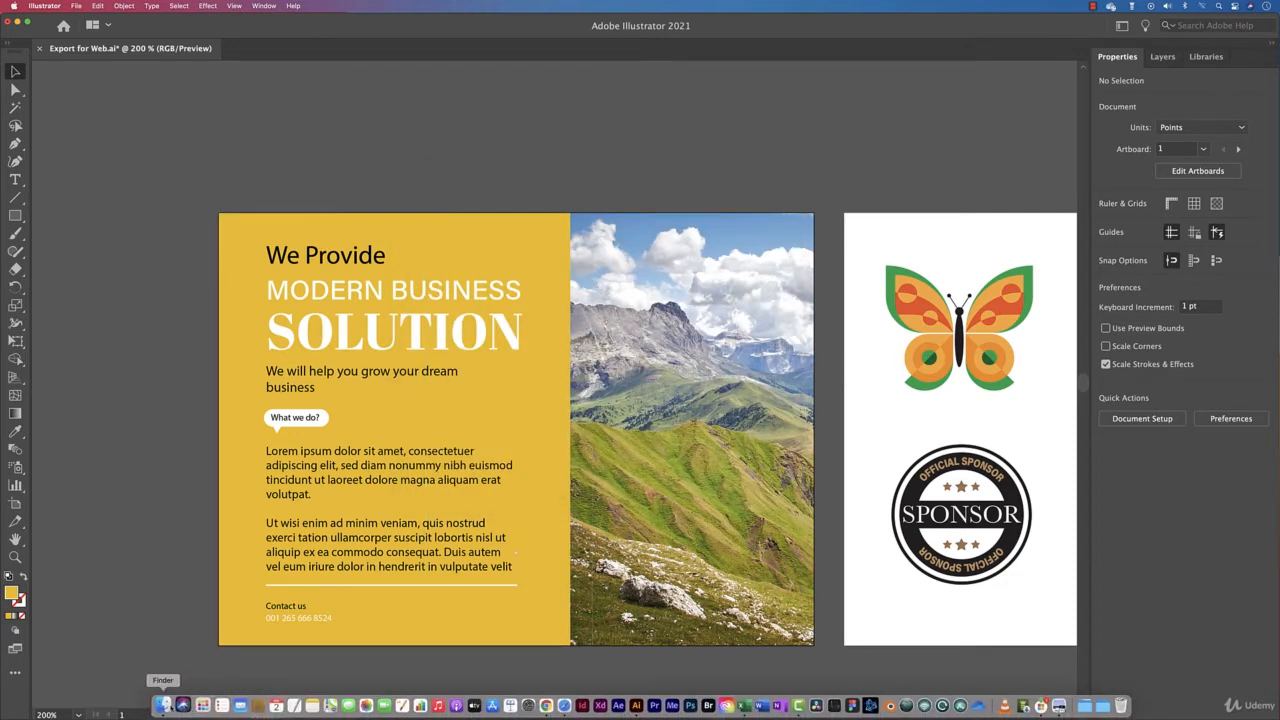
Step: Switch to Finder and locate the exported file Export for Web-01.jpg on the Desktop
left_click(164, 705)
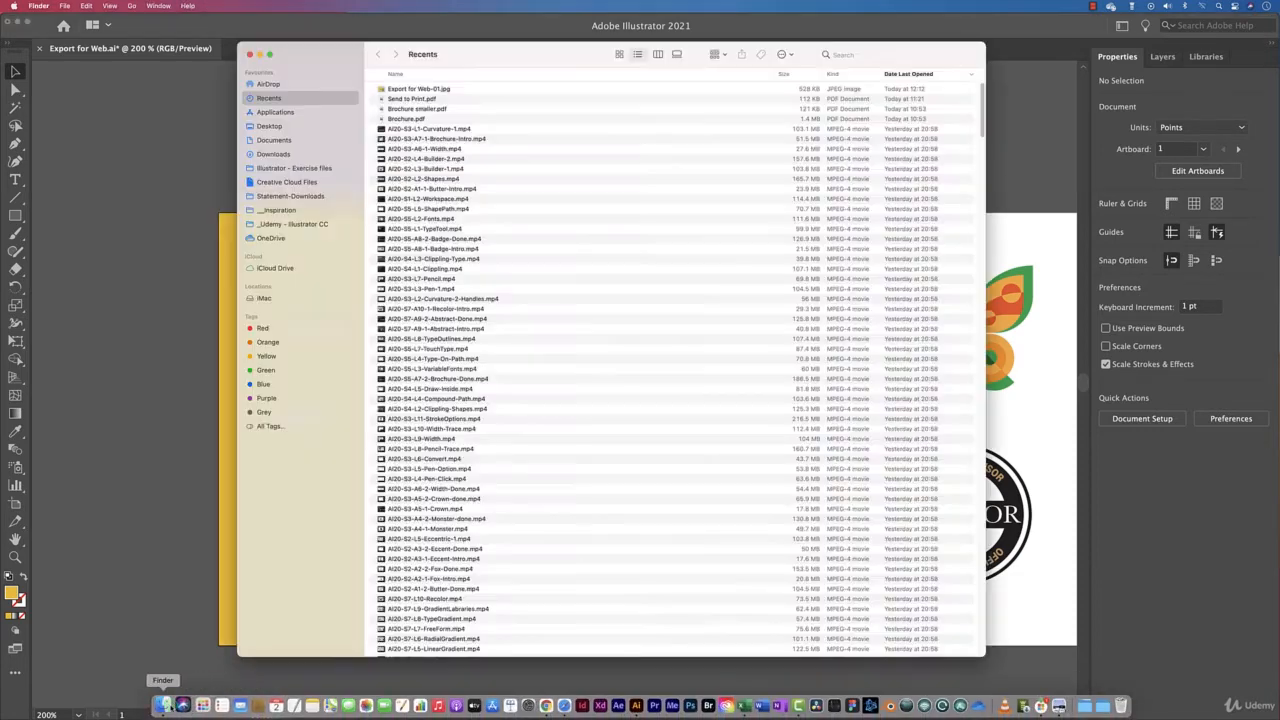
left_click(276, 127)
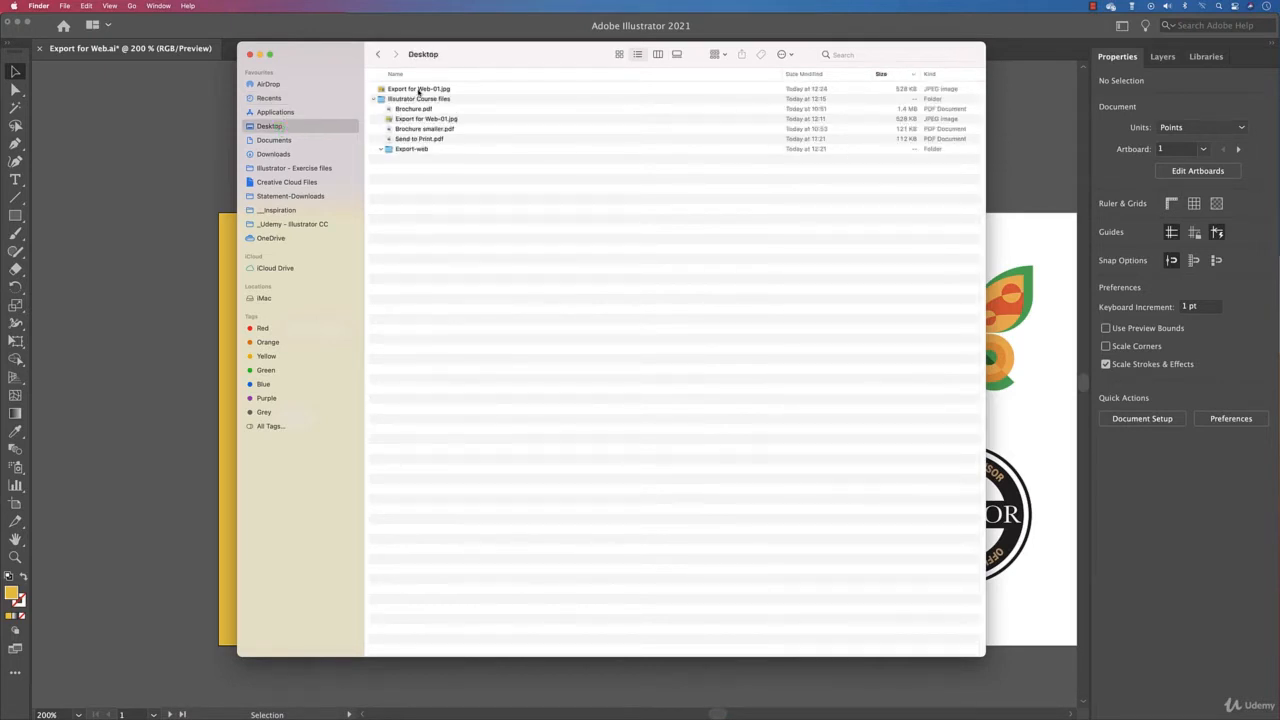
left_click(419, 91)
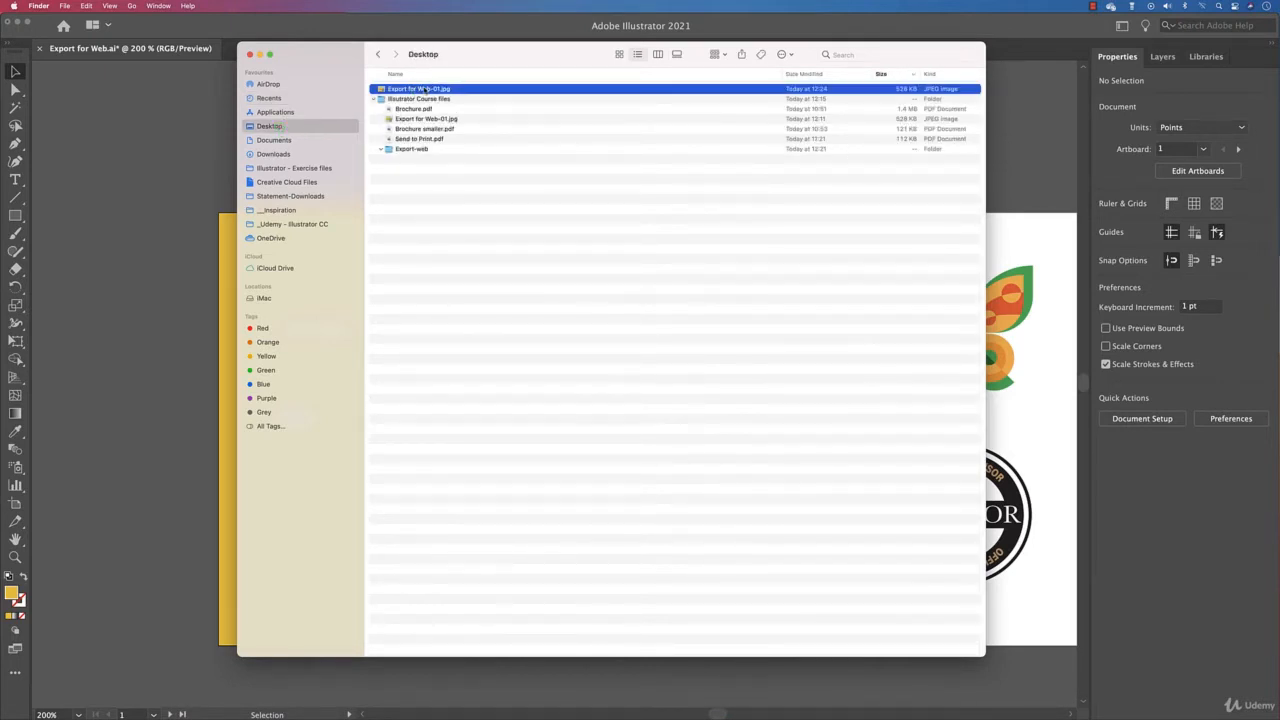
Step: Open Export for Web-01.jpg to check the exported image, and close both the image and the Finder window
double_click(425, 89)
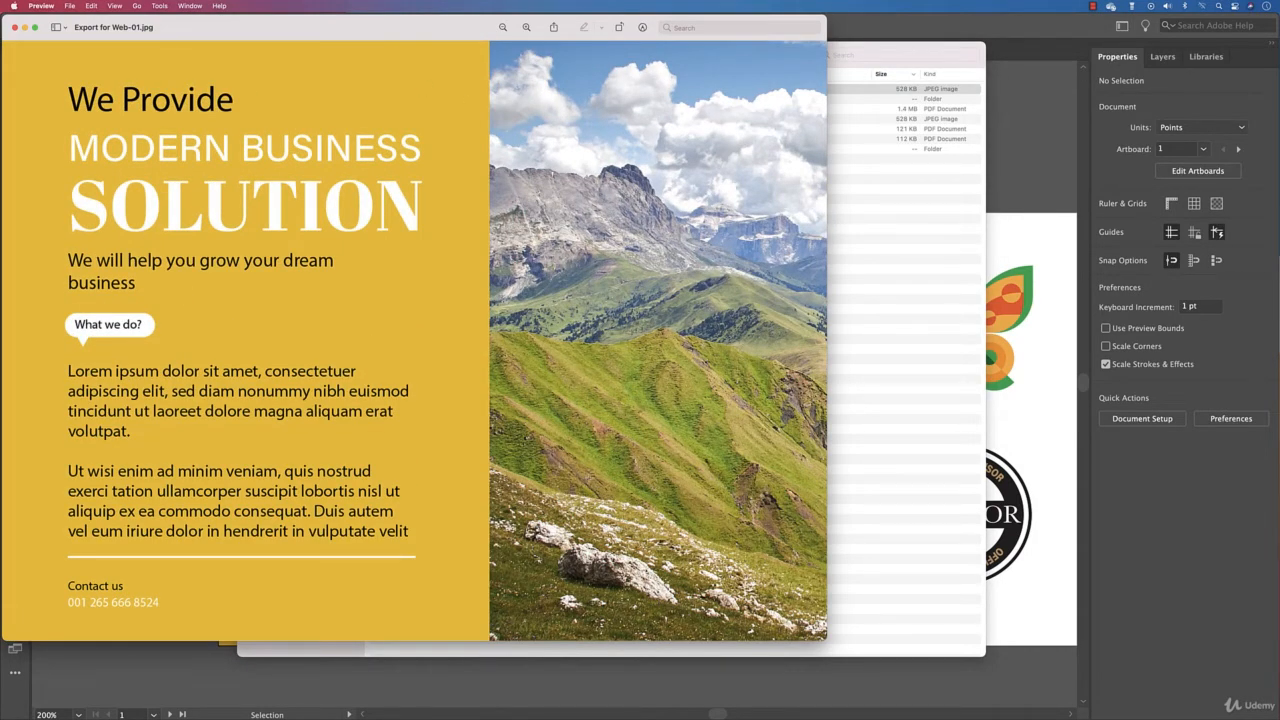
left_click(14, 28)
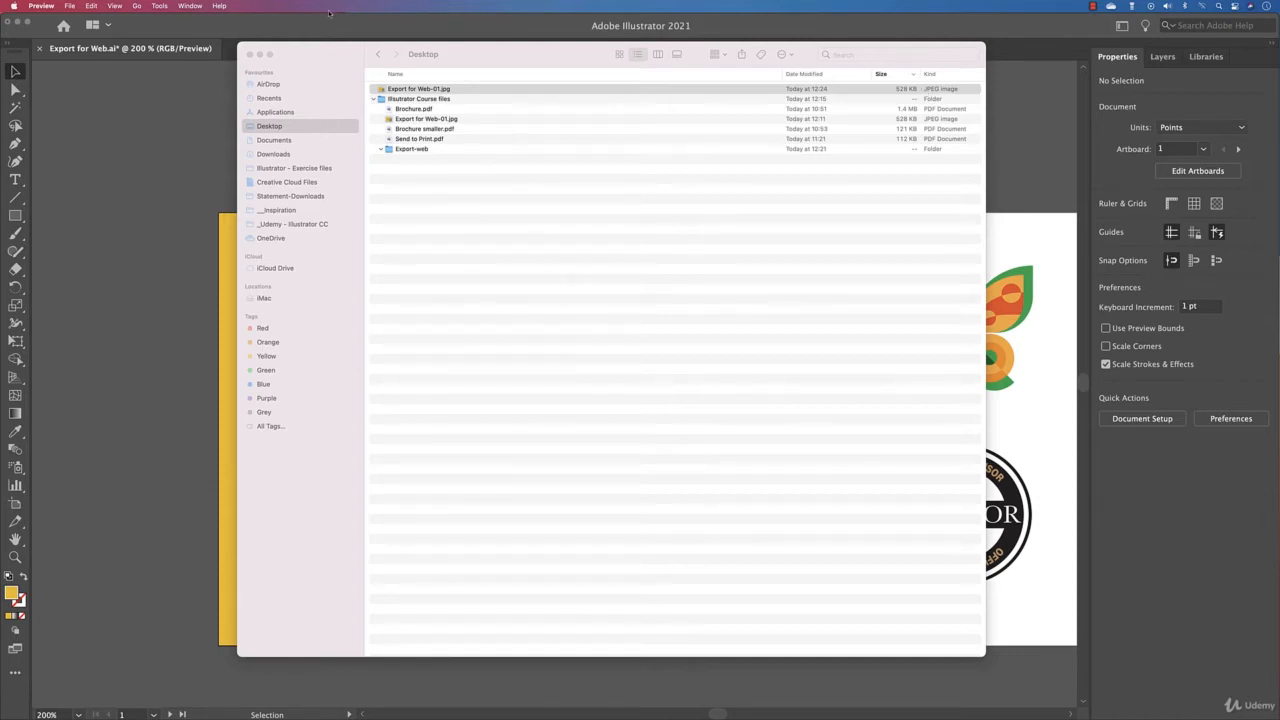
left_click(250, 54)
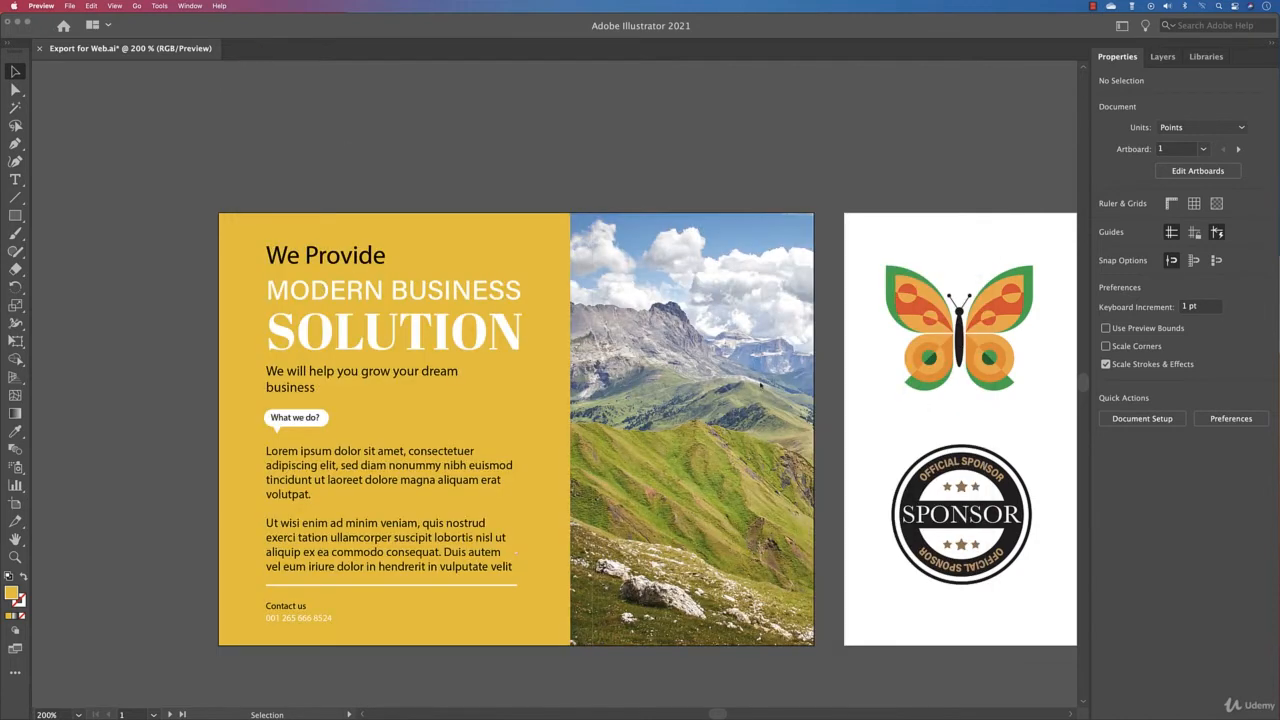
Step: Switch back to Illustrator and inspect the separate butterfly, monster and sponsor artworks on the second artboard
left_click(748, 384)
left_click_drag(814, 380, 307, 362)
left_click(450, 340)
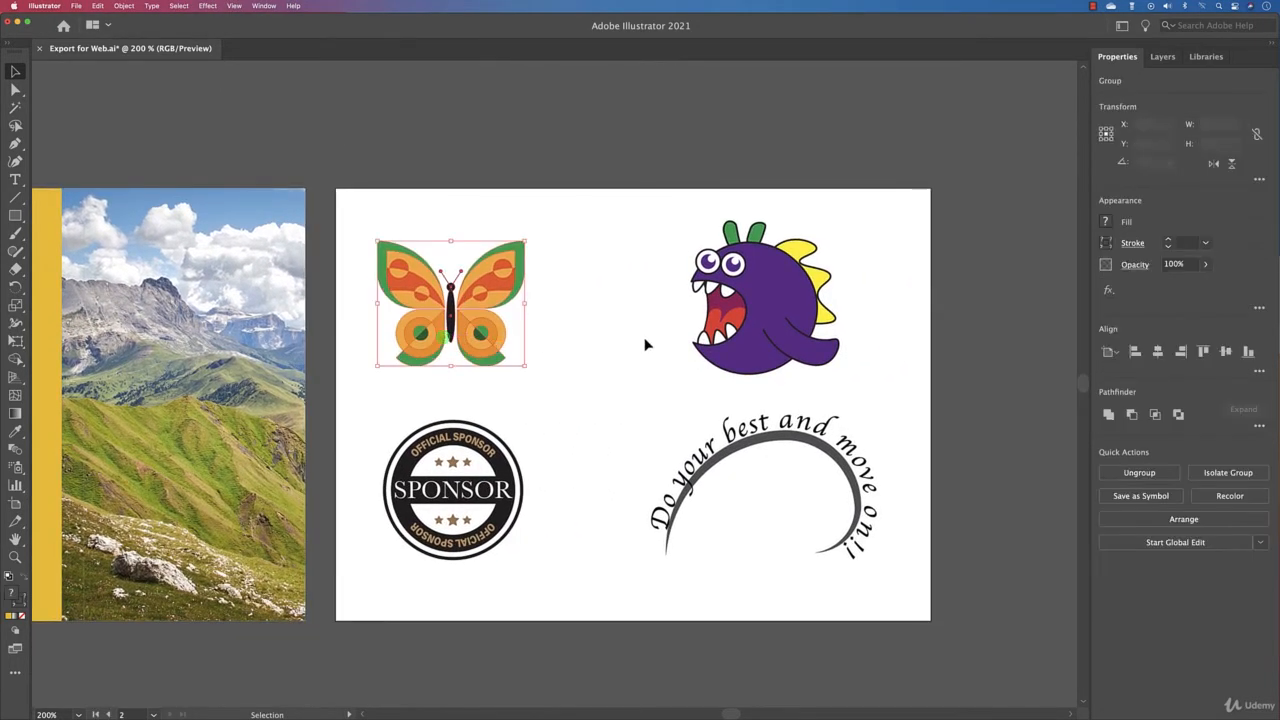
left_click(698, 345)
left_click(708, 347)
left_click(512, 452)
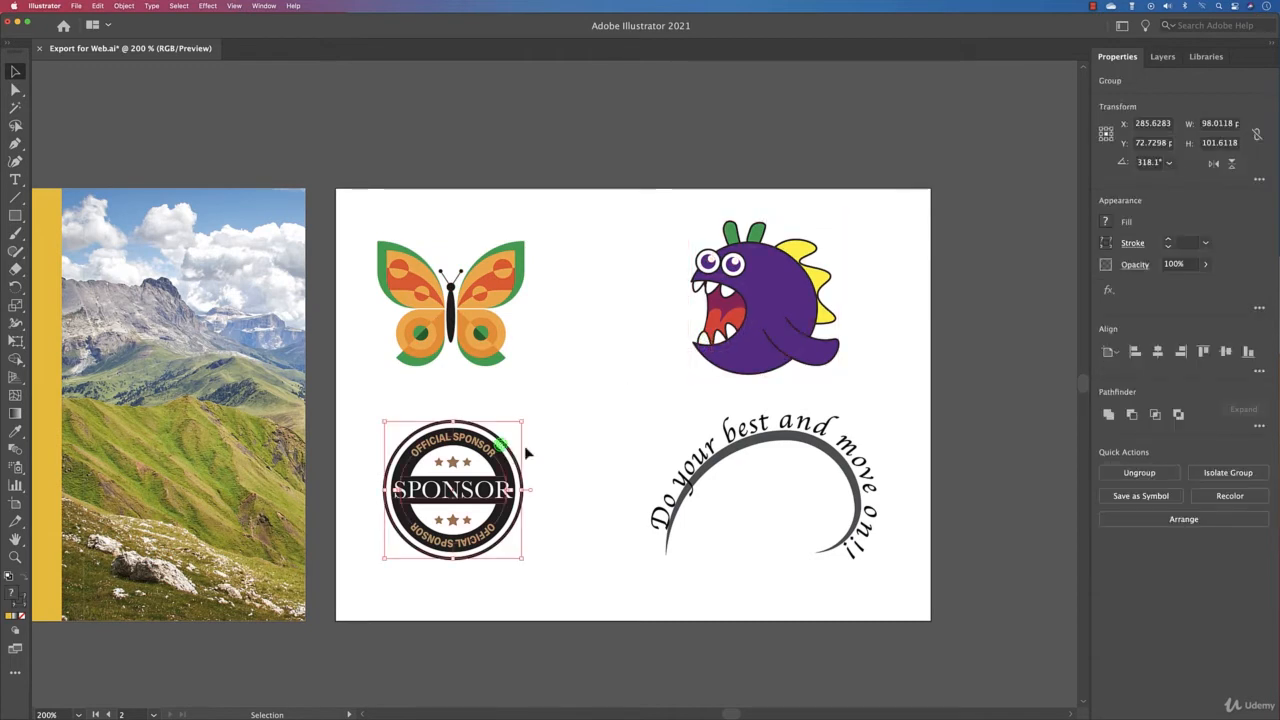
left_click(584, 457)
left_click(486, 342)
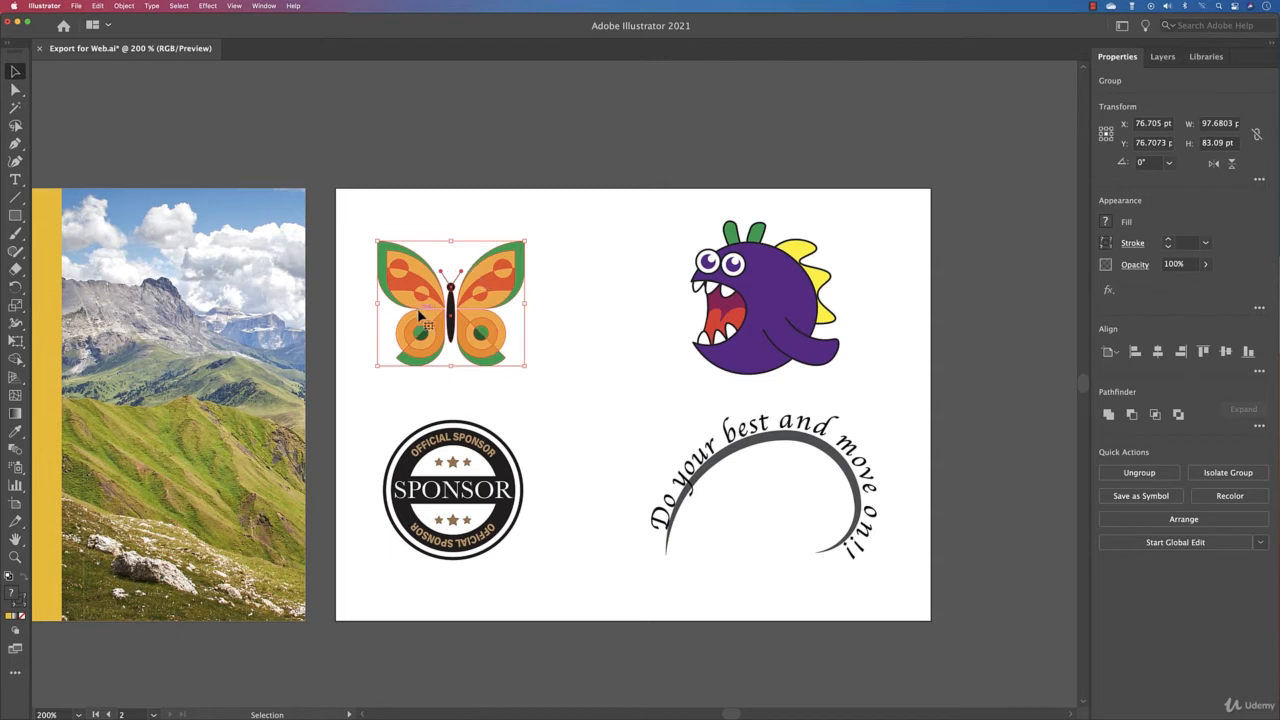
left_click(628, 393)
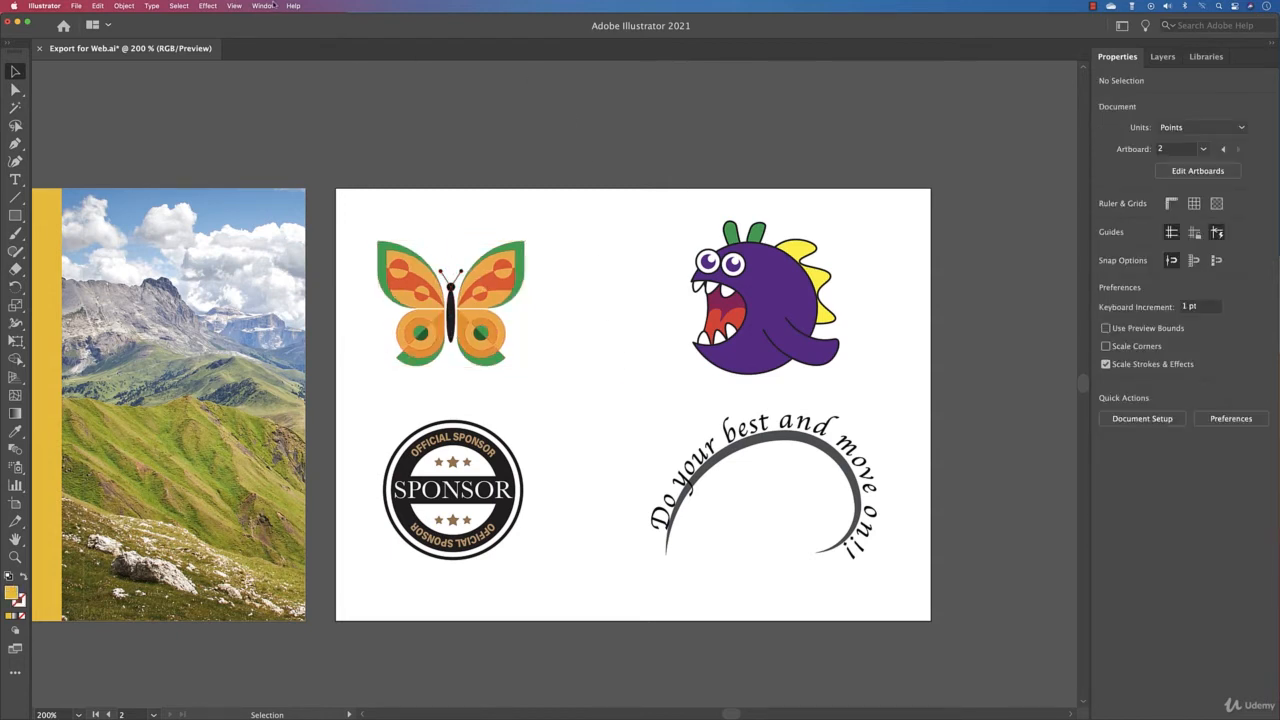
Step: Show the Asset Export panel and place it beside the second artboard so all four artworks are uncovered
left_click(264, 6)
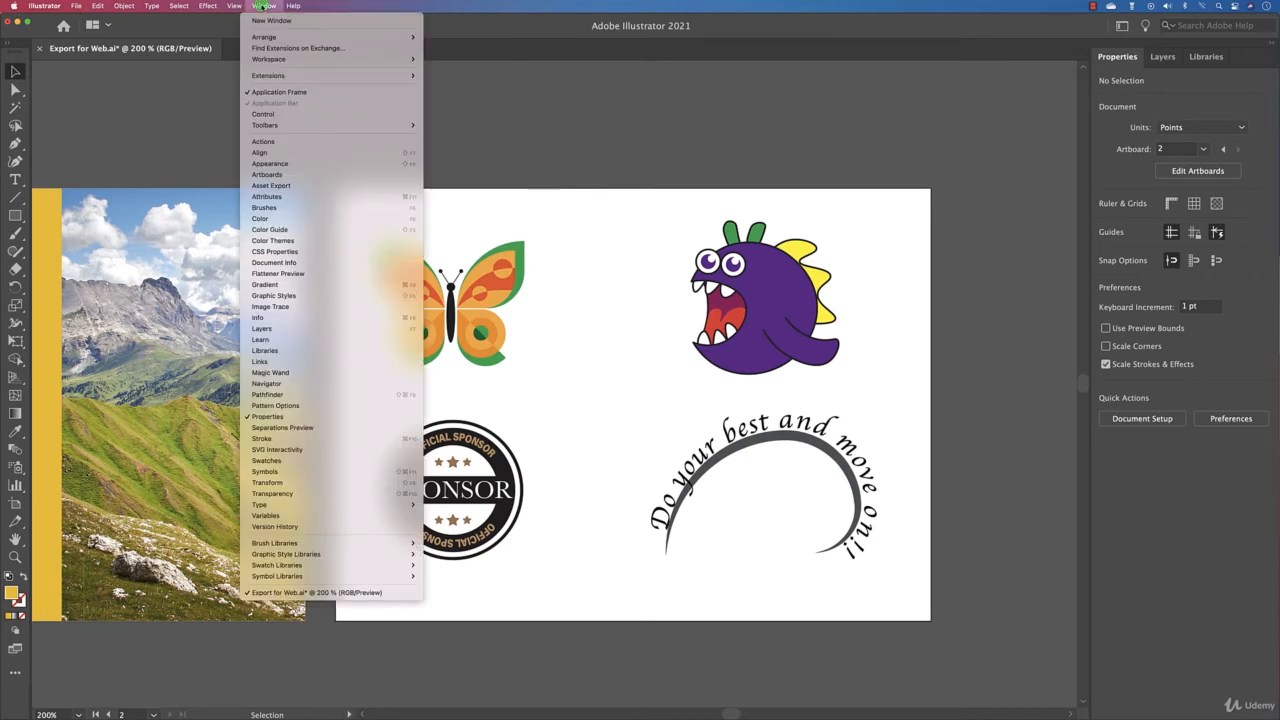
left_click(312, 186)
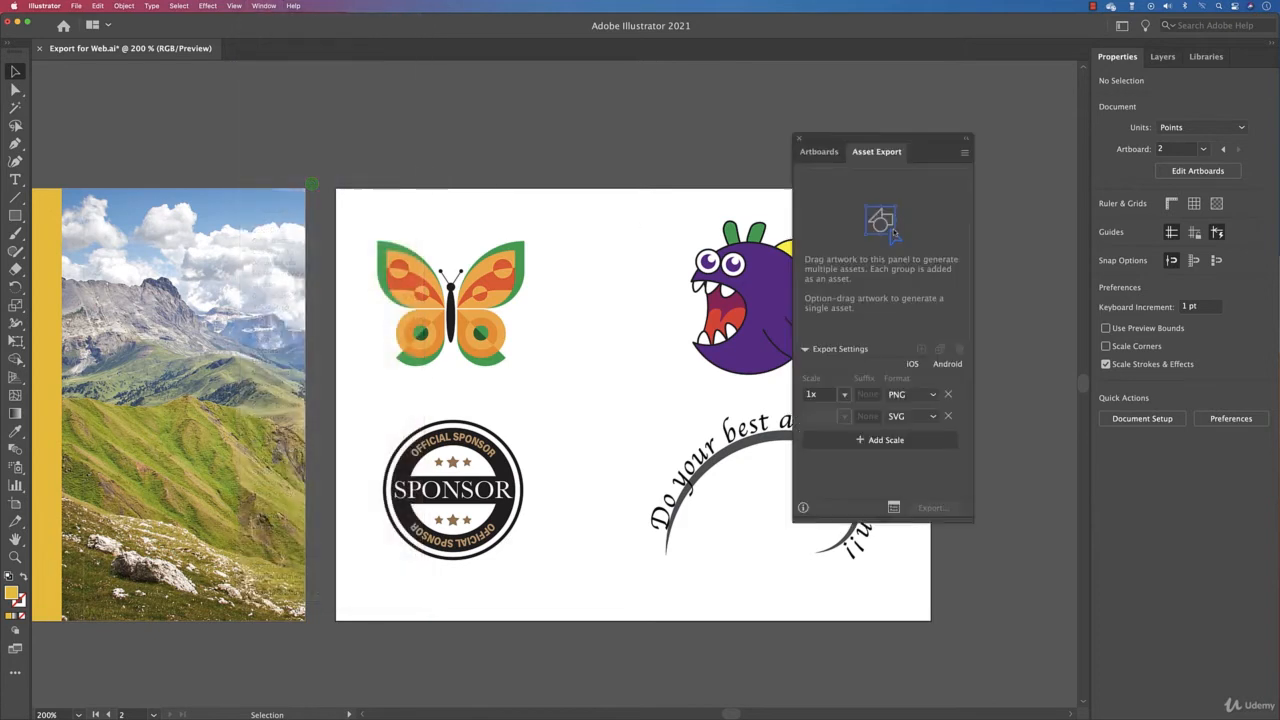
left_click_drag(659, 320, 537, 312)
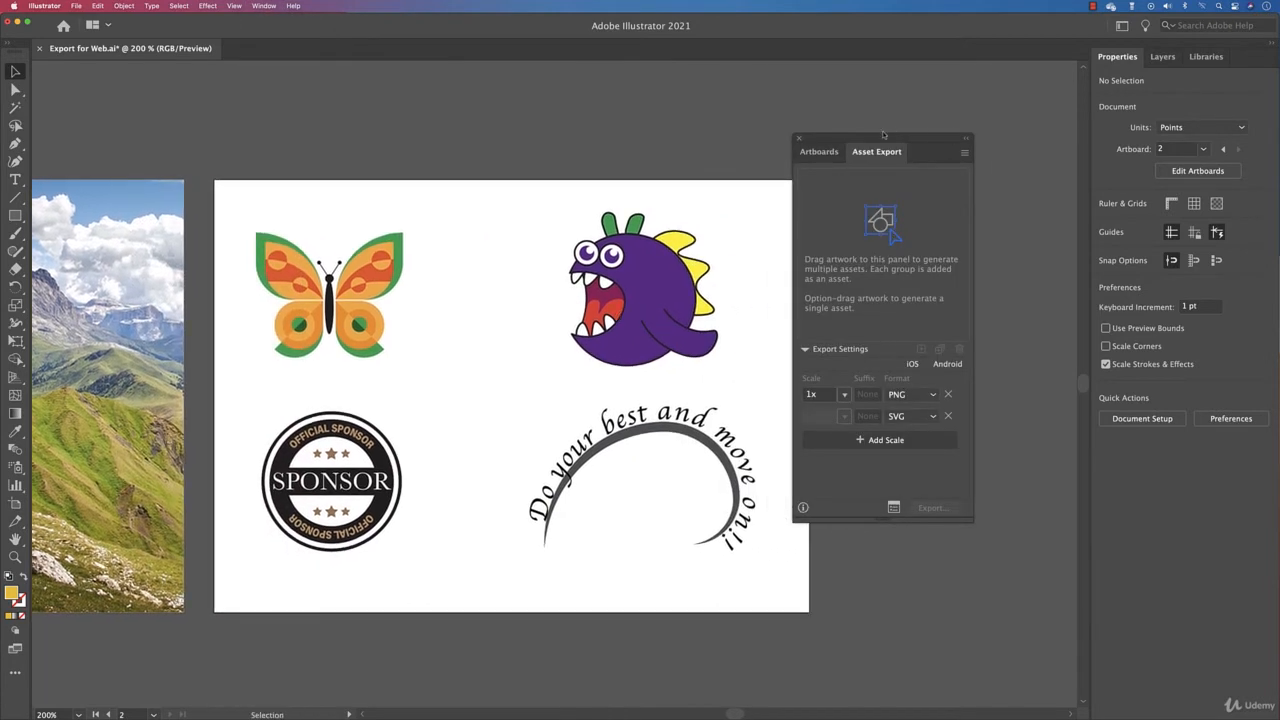
left_click_drag(881, 138, 949, 142)
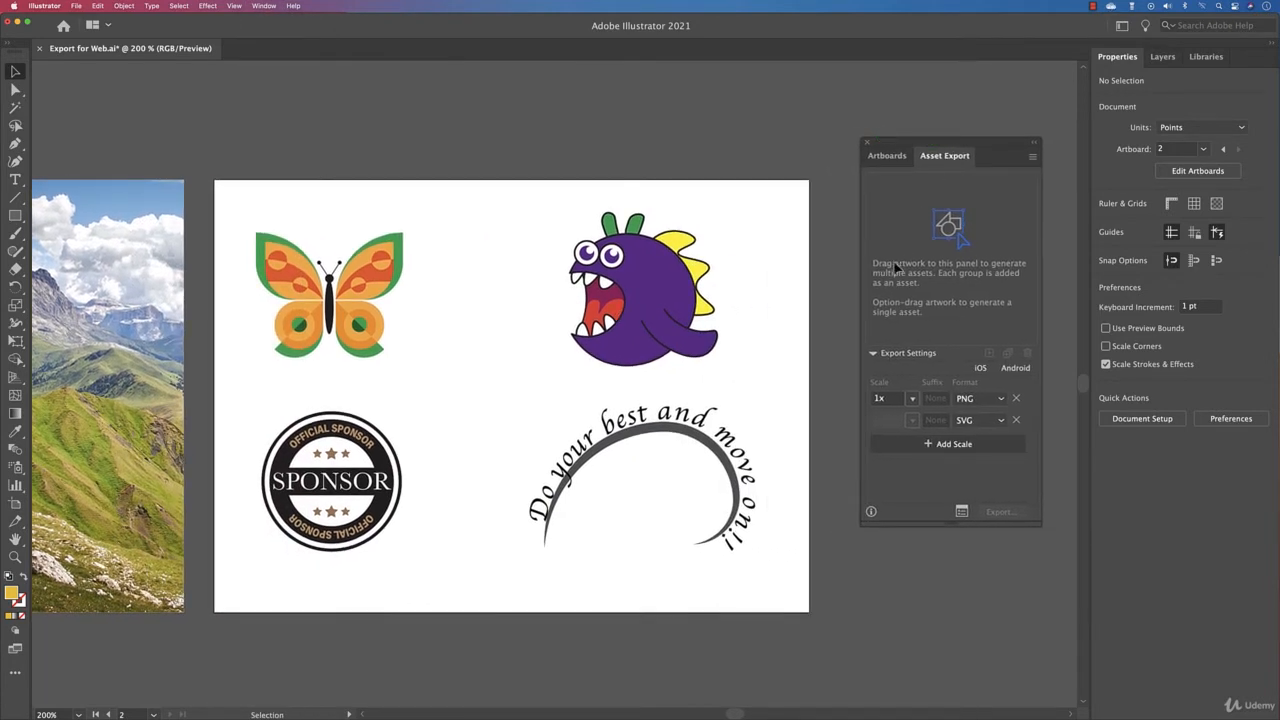
Step: Add the butterfly, monster and sponsor badge groups to the export assets
left_click(345, 305)
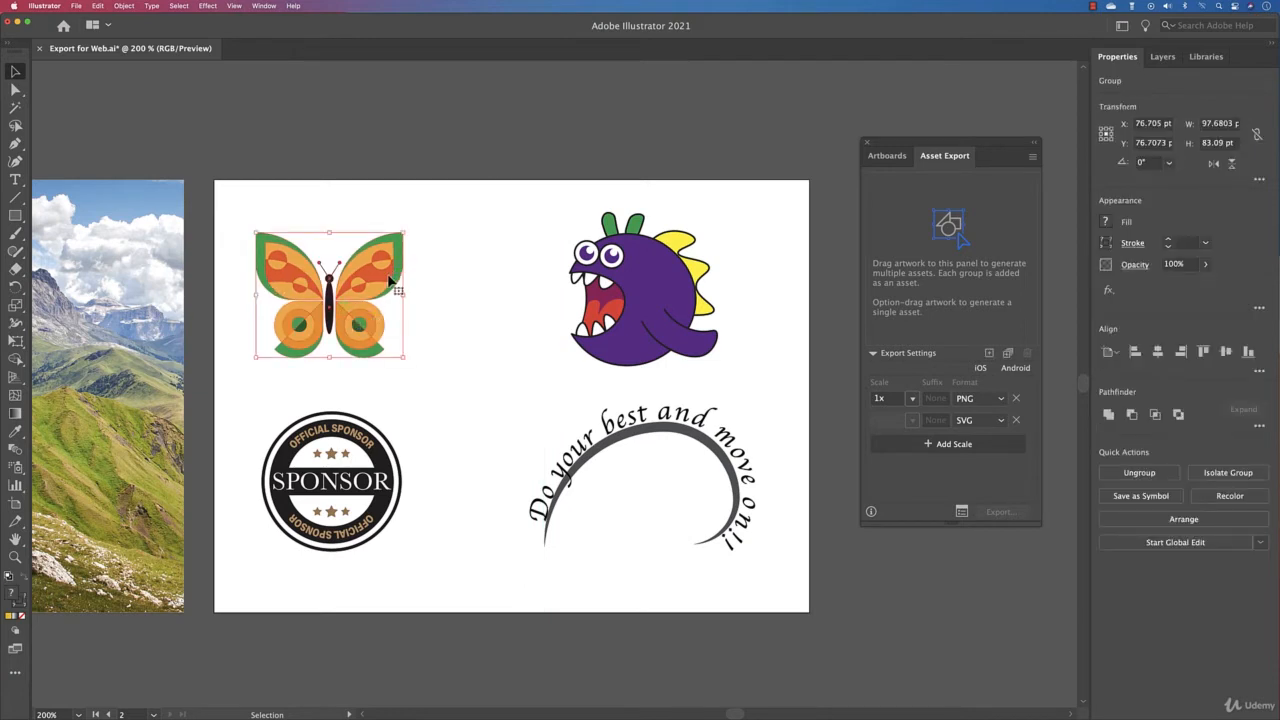
left_click_drag(949, 264, 970, 264)
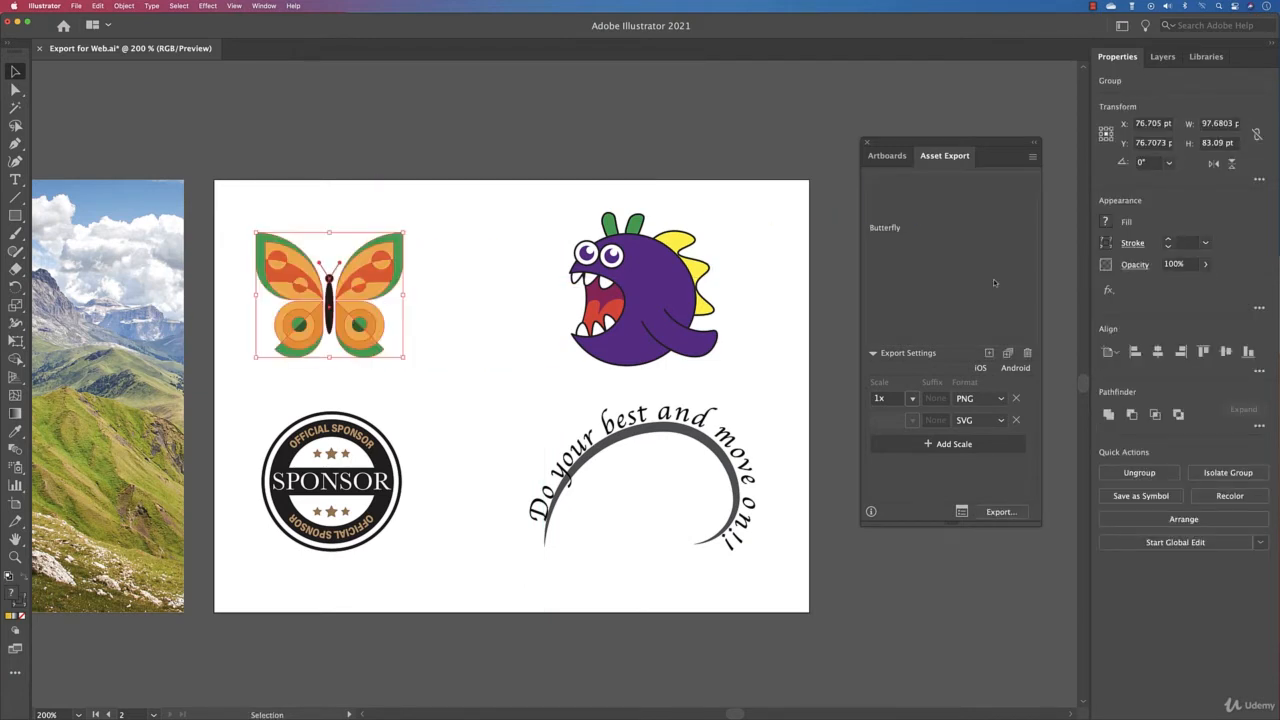
left_click(623, 318)
left_click_drag(623, 318, 955, 250)
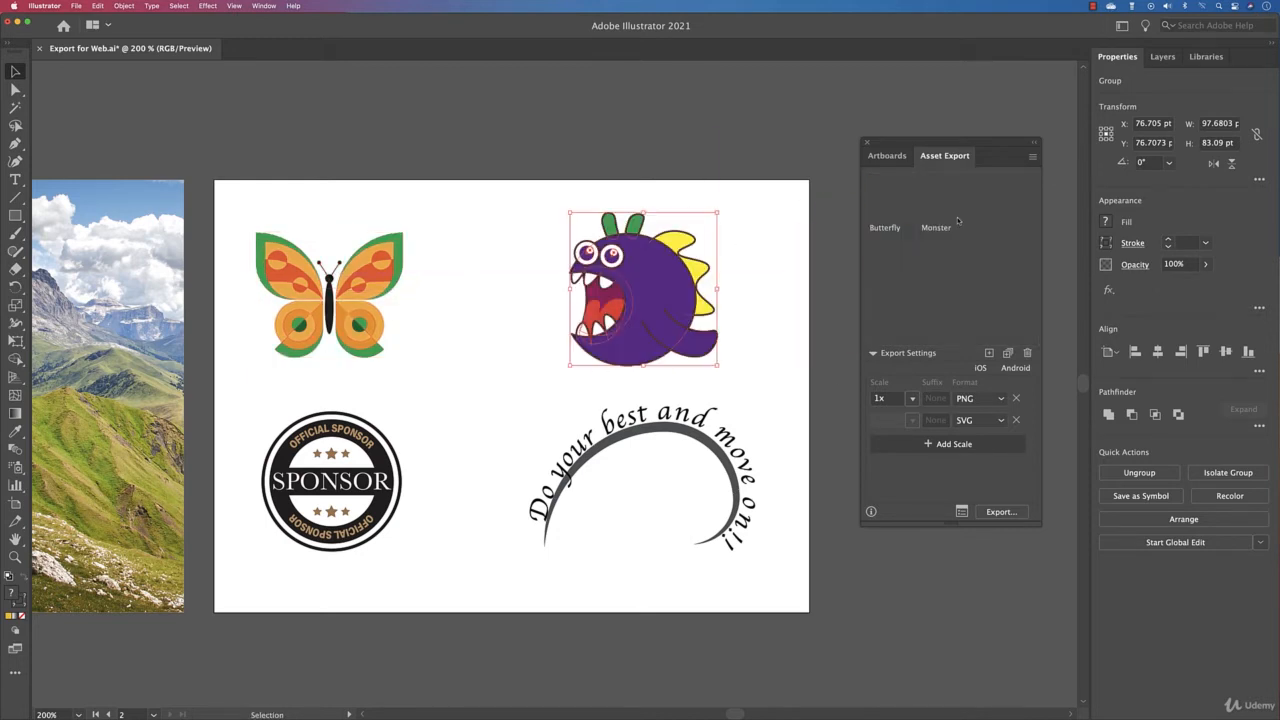
left_click_drag(295, 425, 1010, 229)
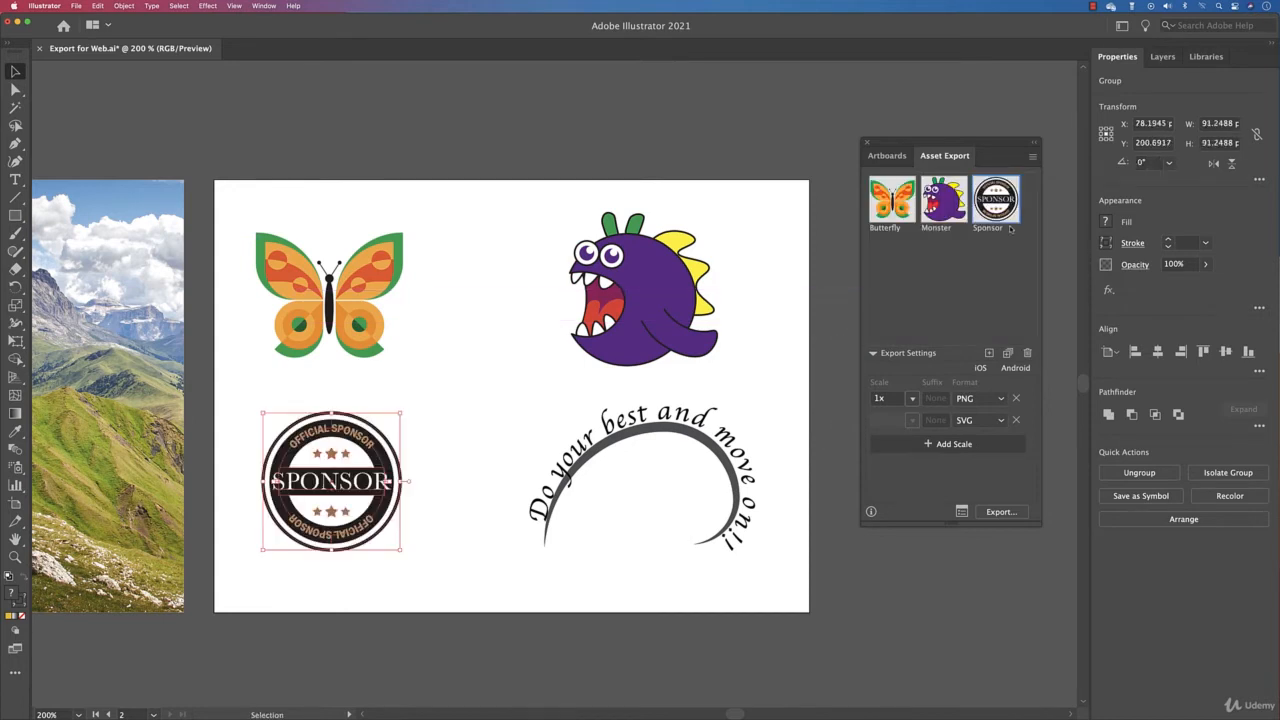
Step: Try adding the ungrouped curved text and arc to the export assets, and delete the two resulting separate assets
left_click_drag(672, 479, 950, 281)
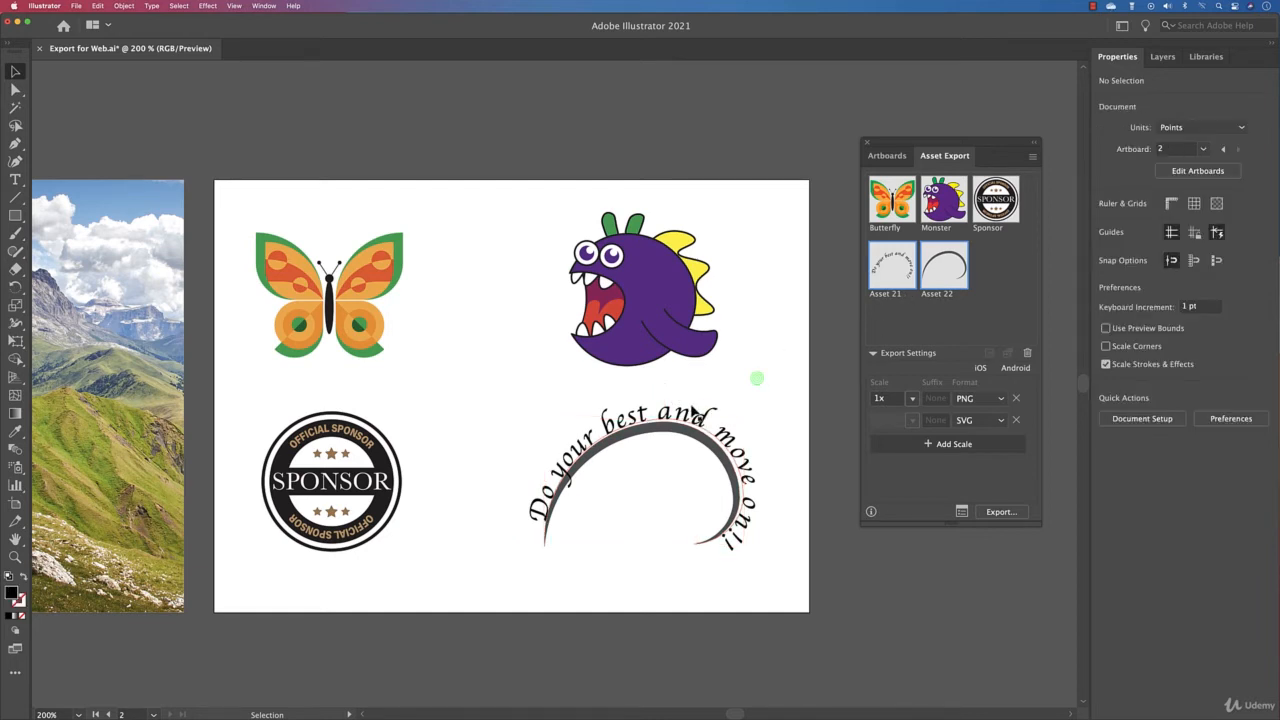
left_click_drag(687, 438, 680, 469)
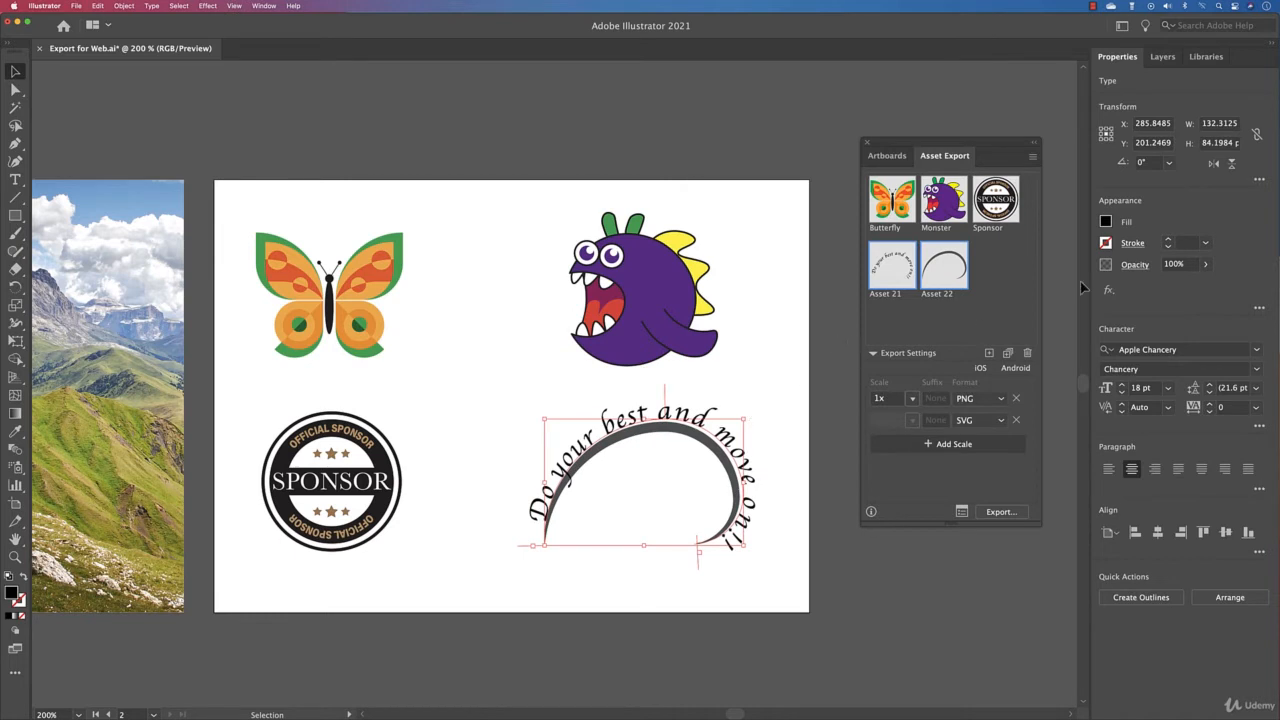
left_click(1007, 292)
left_click(958, 275)
left_click(890, 273, "shift")
left_click(1026, 353)
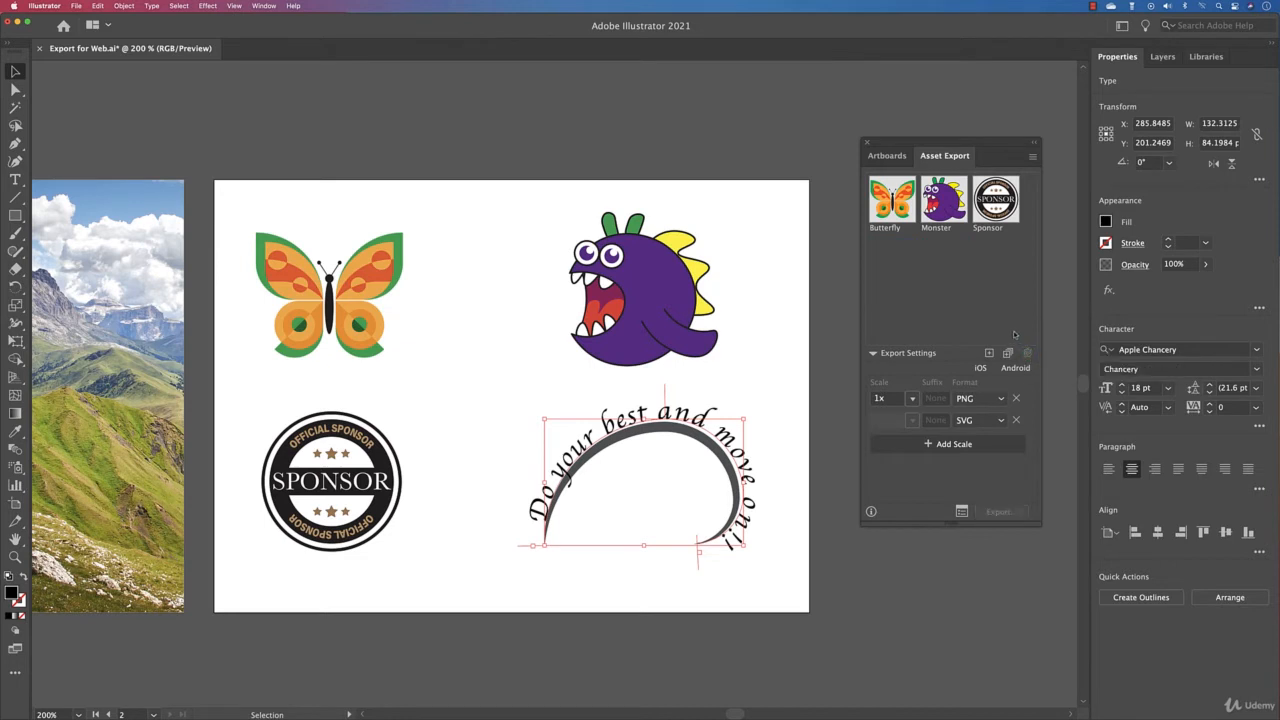
Step: Group the curved text with its arc and add the group as a single export asset
left_click(689, 490, "shift")
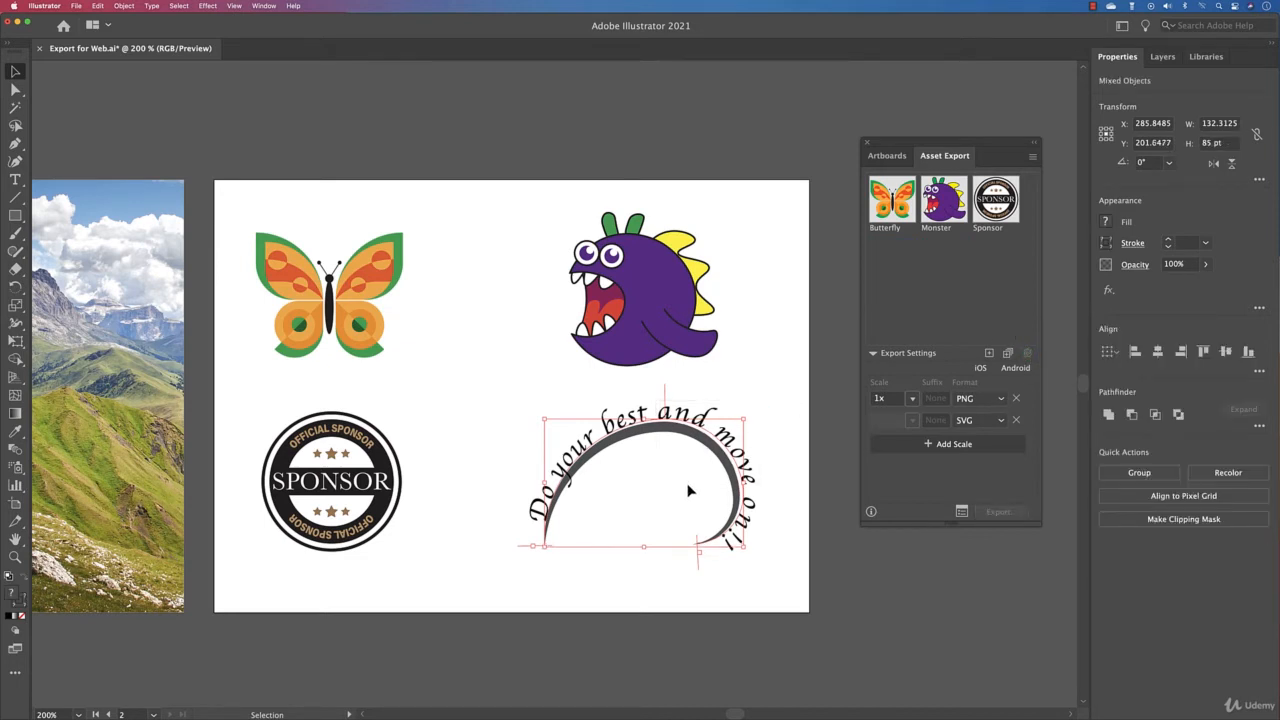
key("super+g")
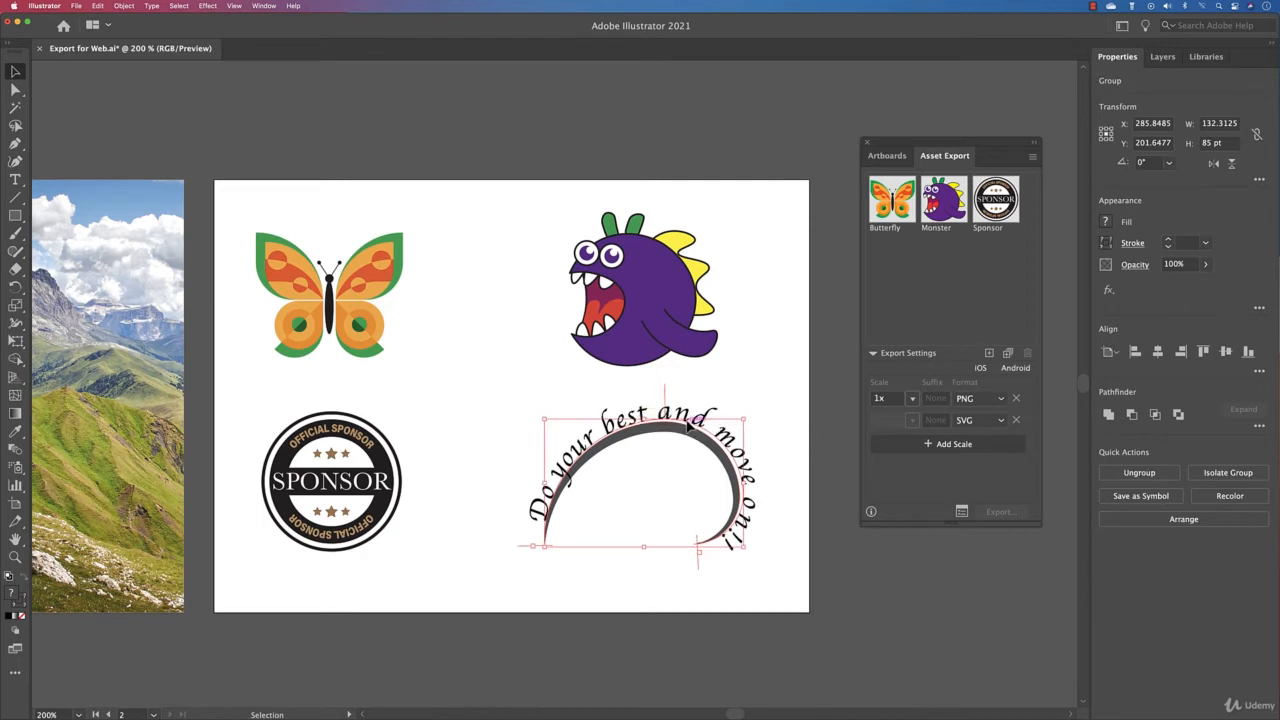
left_click_drag(688, 425, 950, 265)
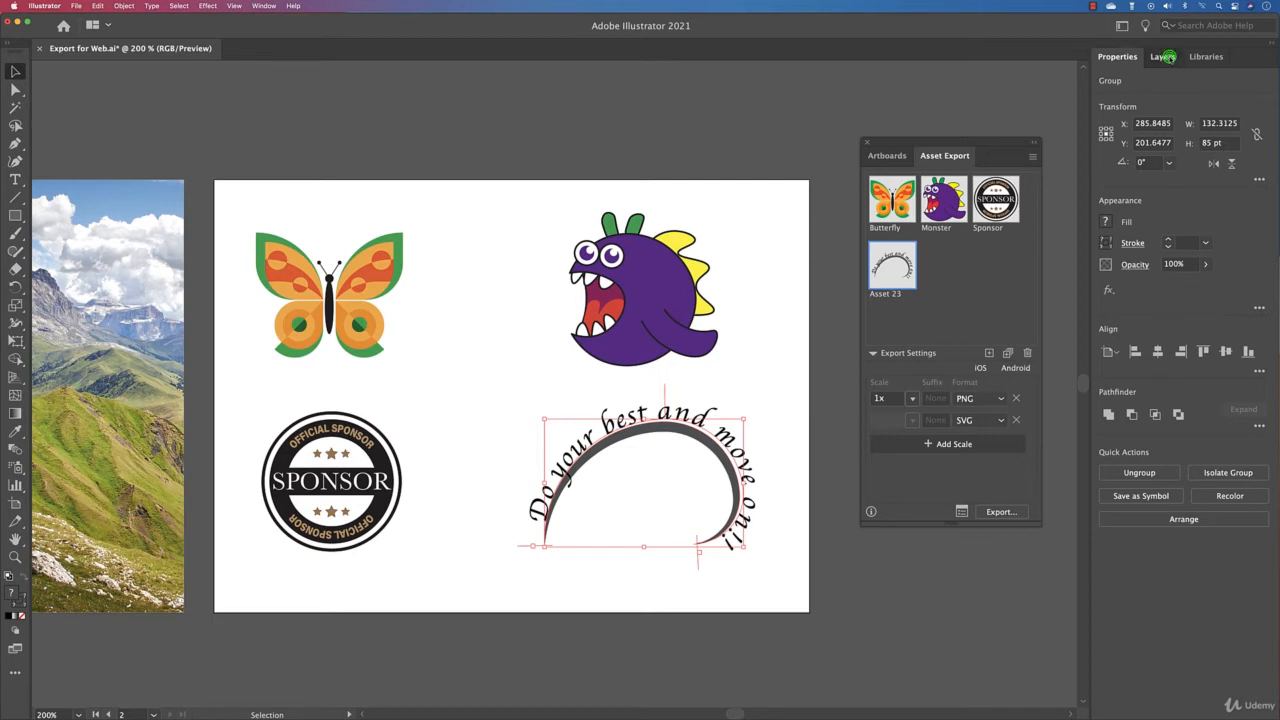
Step: Examine how the sponsor, monster and butterfly groups are named in Layer 2, and select the sponsor badge artwork
left_click(1163, 57)
left_click(1190, 144)
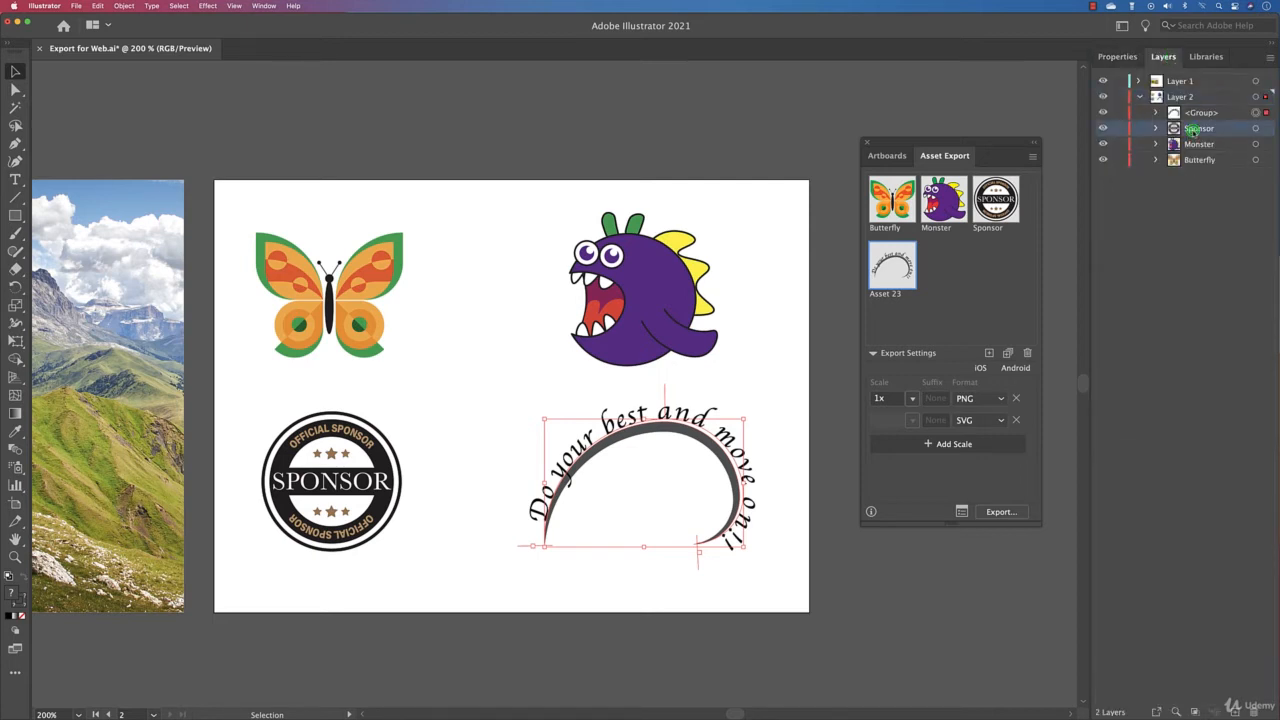
left_click(1197, 129)
left_click(1198, 144)
left_click(1200, 160)
left_click(1200, 129)
left_click_drag(451, 409, 266, 553)
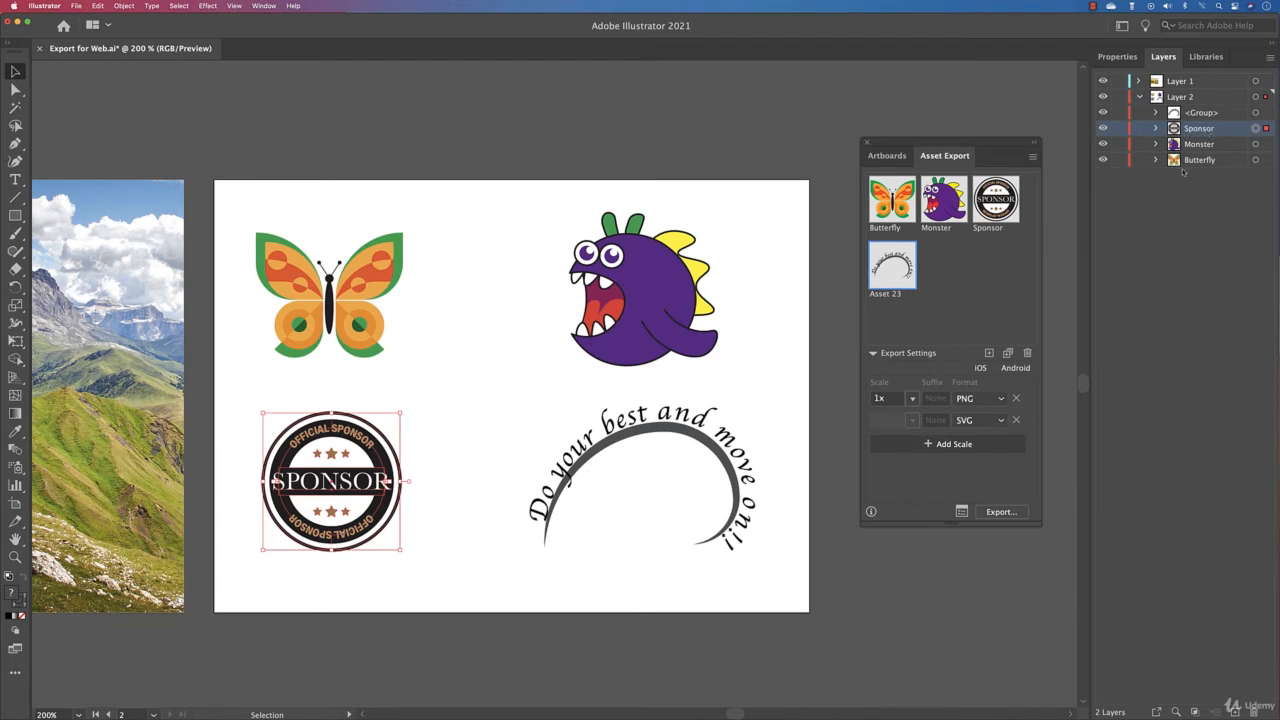
Step: Rename both the curved-text group in Layer 2 and its export asset to Best
double_click(1200, 113)
type("I")
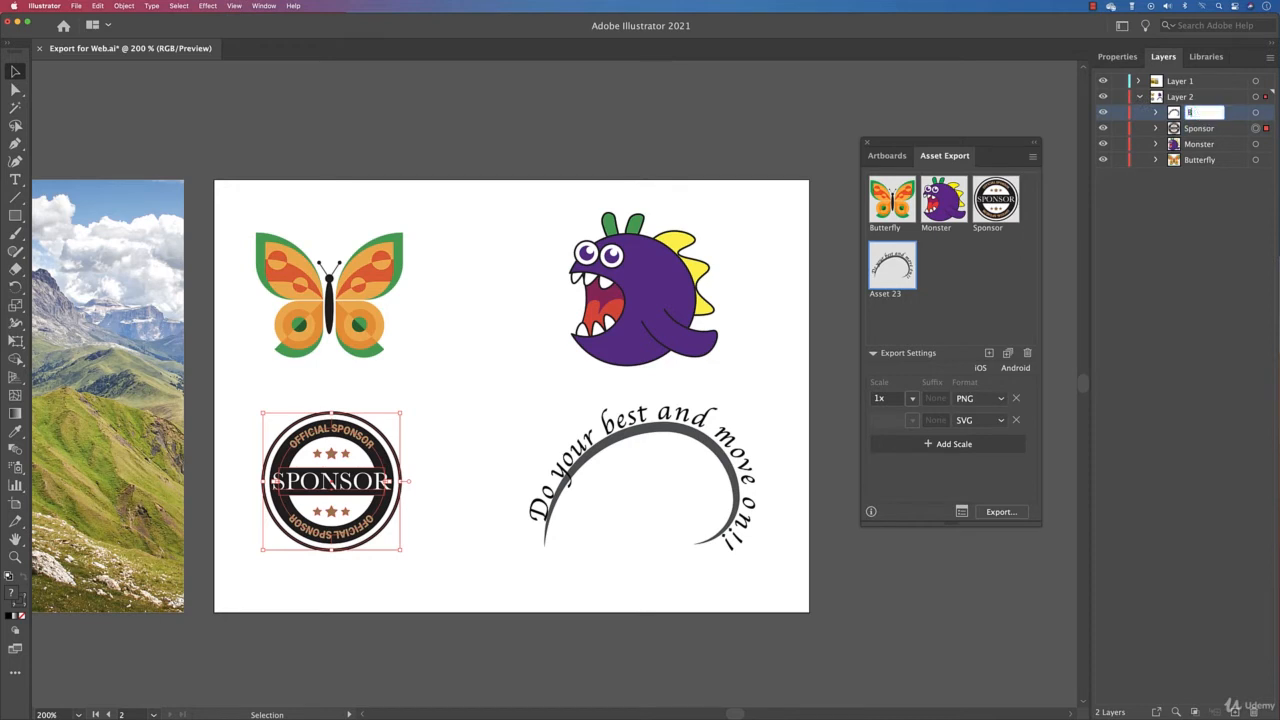
key("Return")
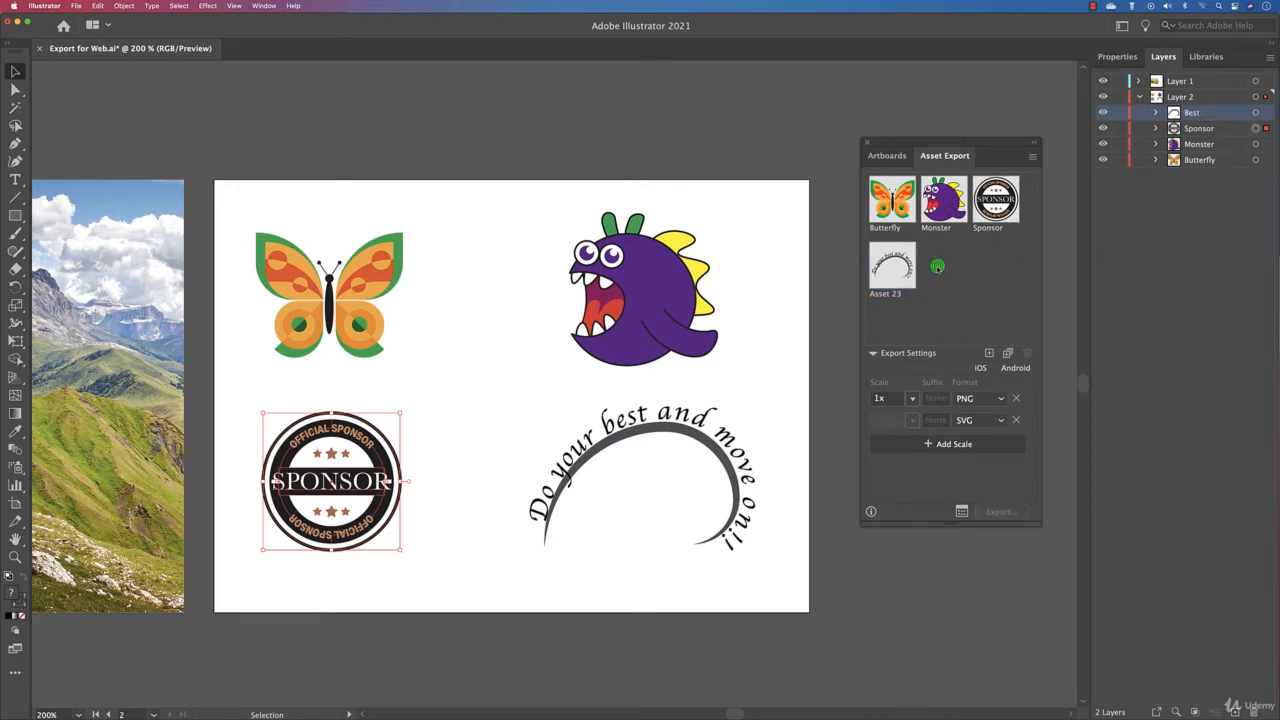
double_click(889, 295)
type("Bes")
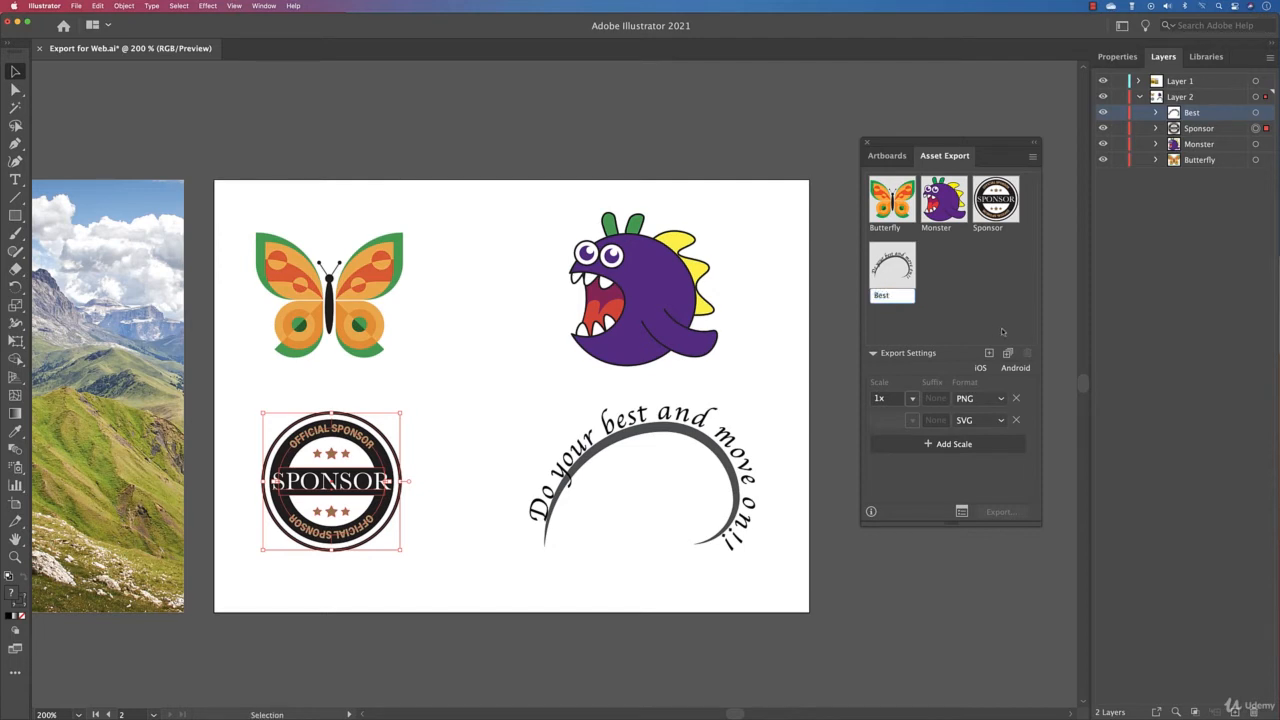
type("t")
key("Return")
Step: Remove the SVG export entry, review the available file formats, and add a second export entry set to SVG
left_click(1015, 420)
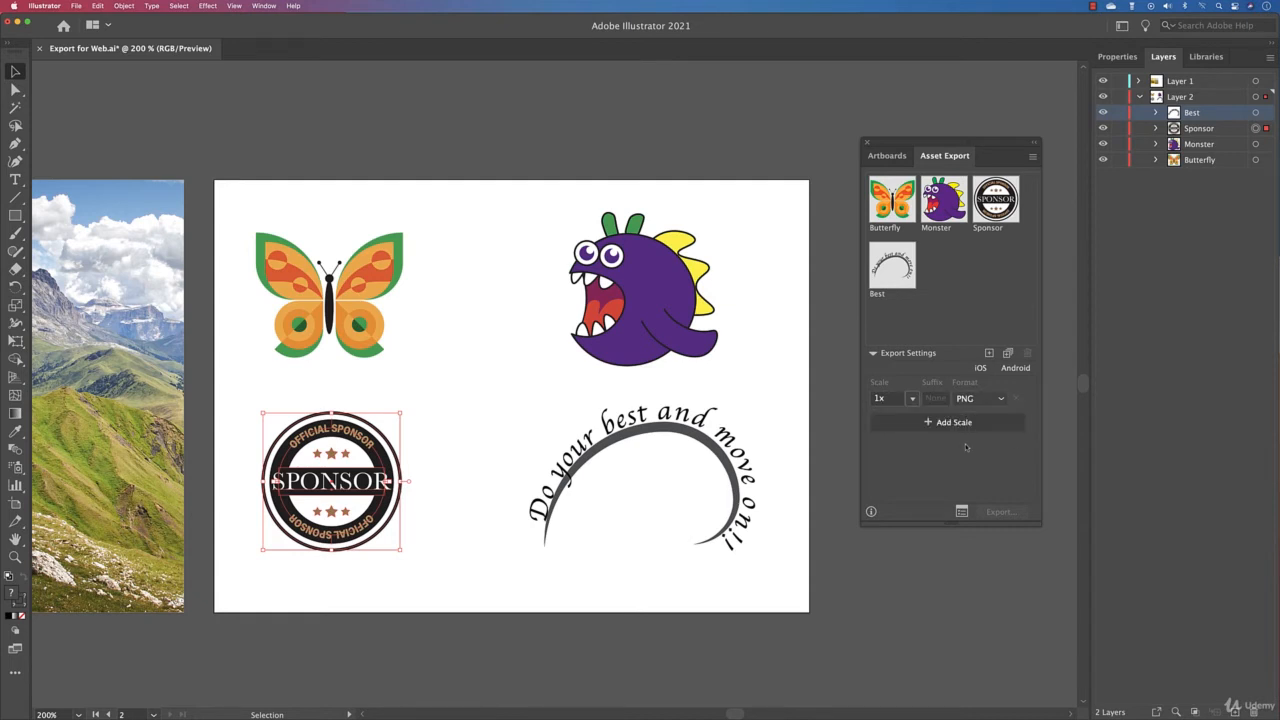
left_click(974, 400)
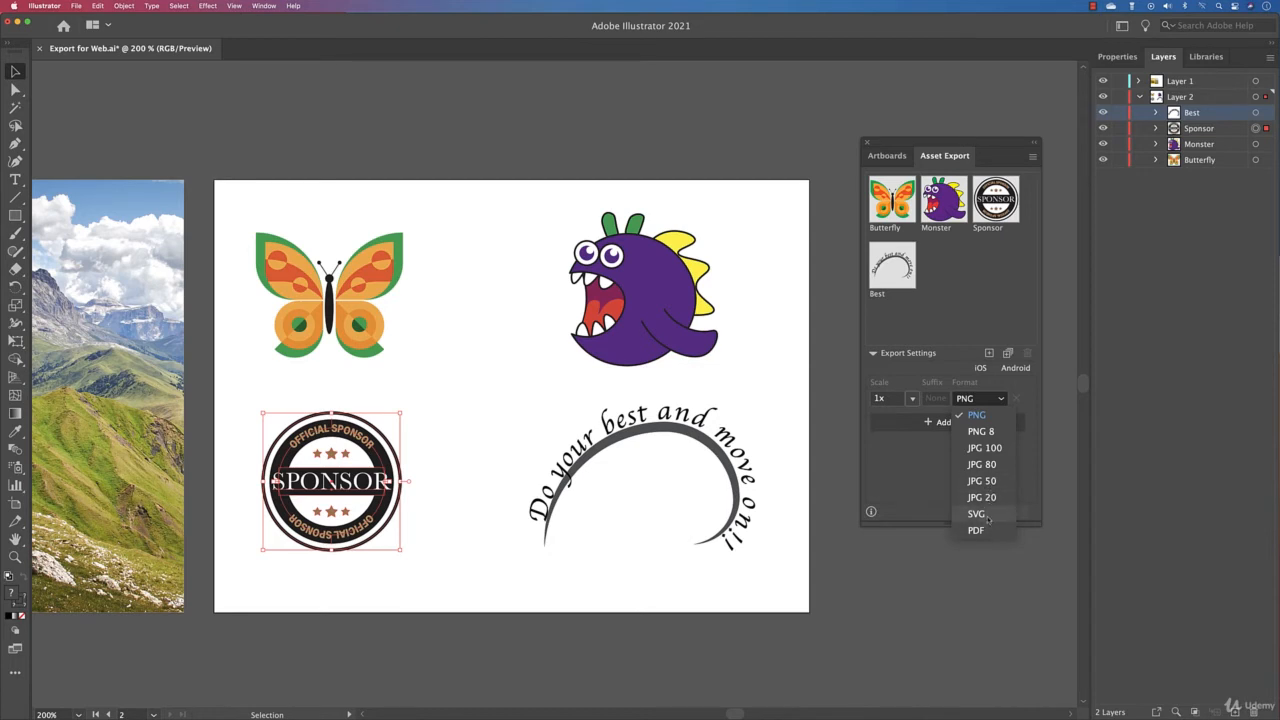
left_click(889, 480)
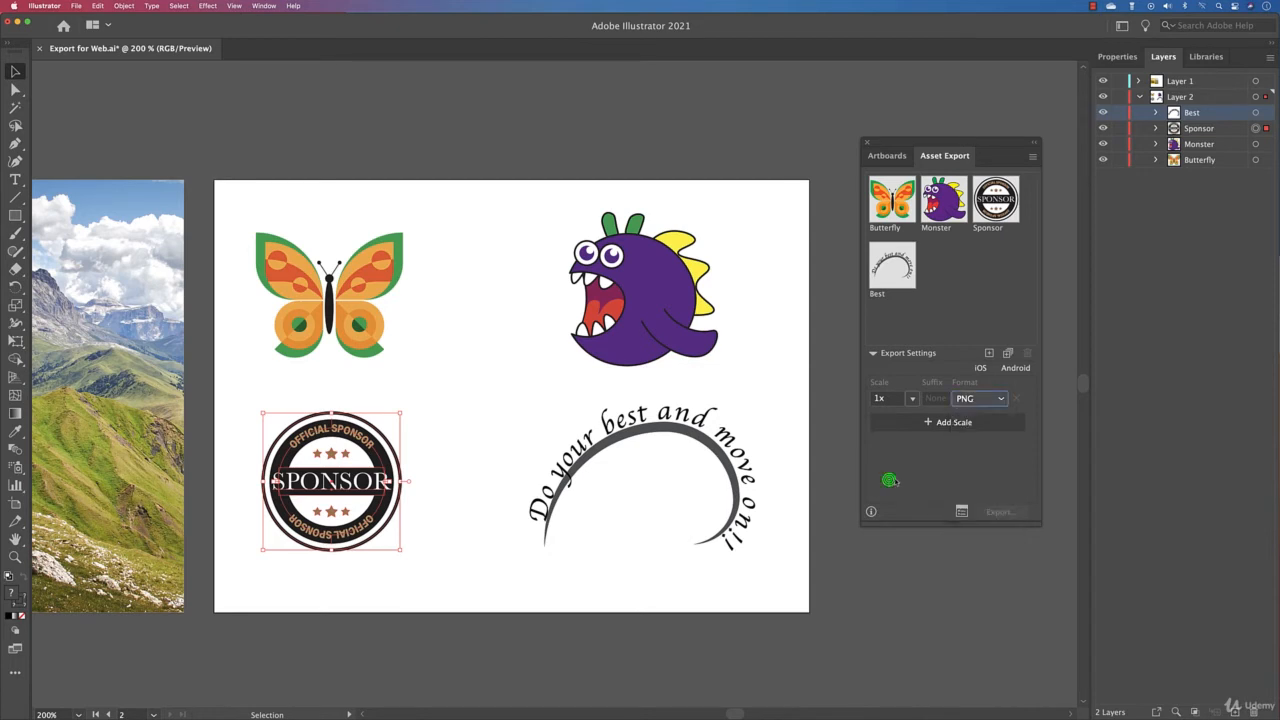
left_click(966, 424)
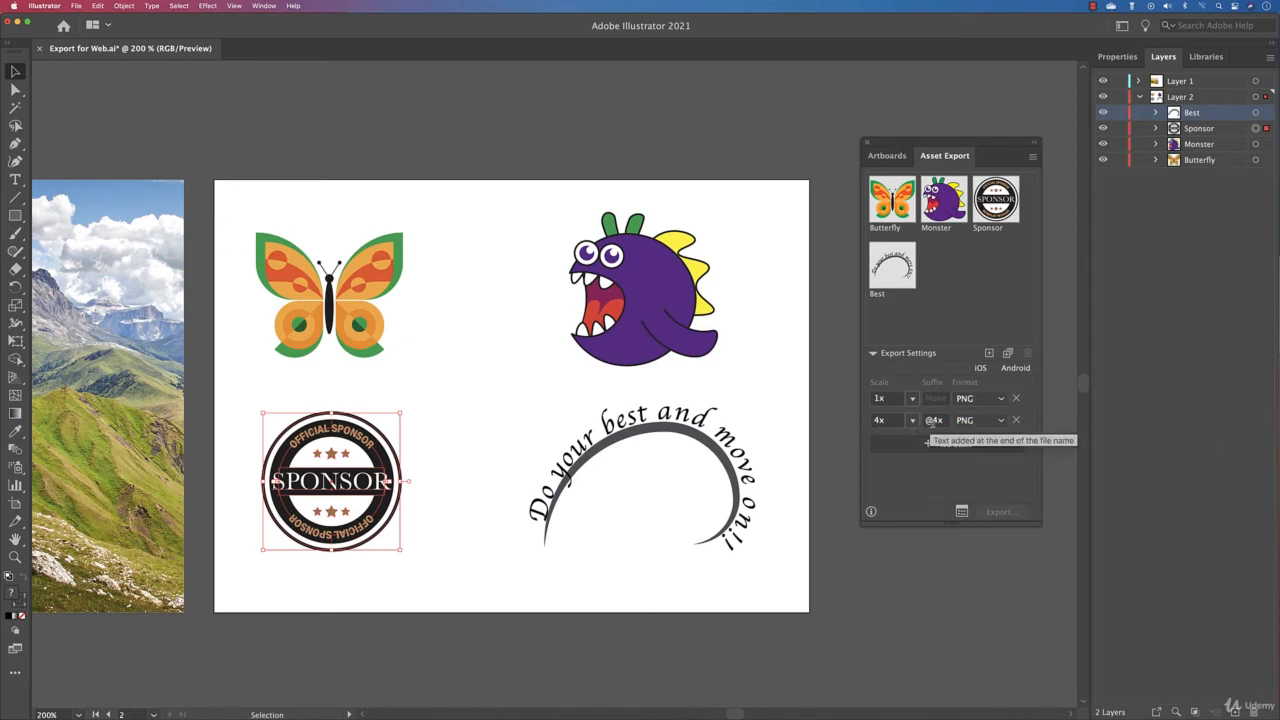
left_click(988, 422)
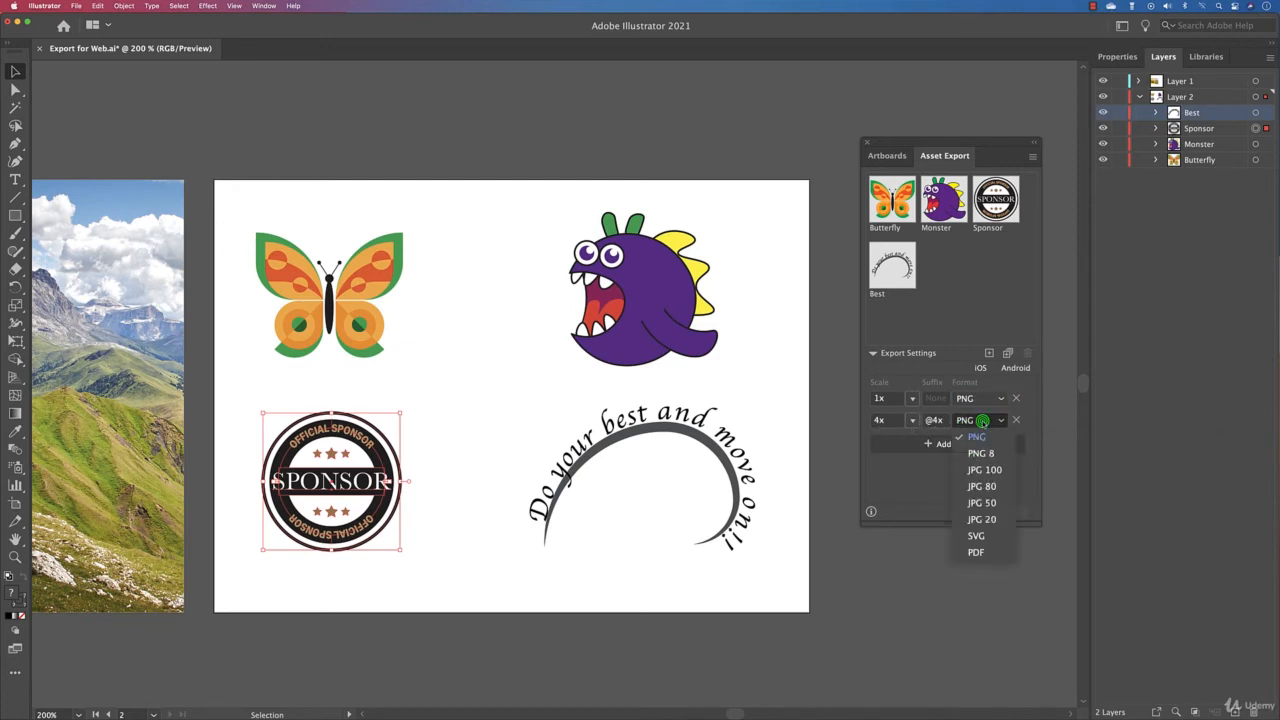
left_click(977, 536)
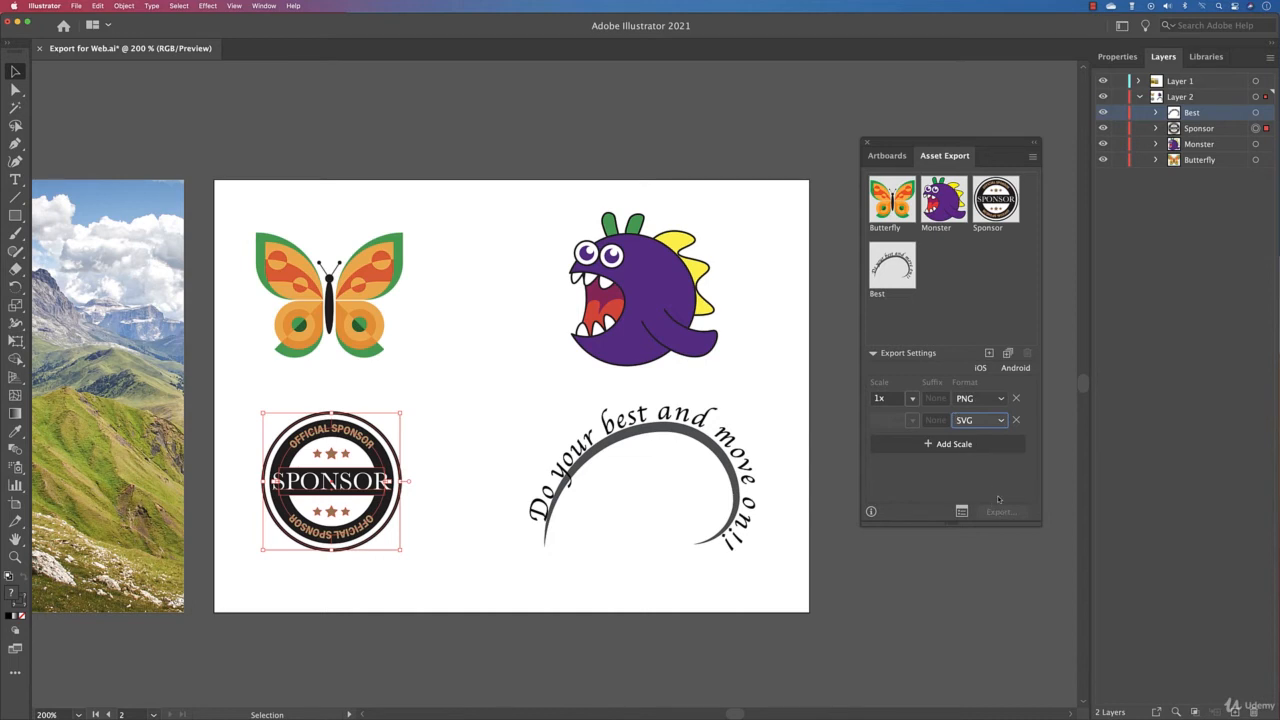
Step: Select the Butterfly, Monster, Sponsor and Best assets and open the Export for Screens settings for them
left_click(1014, 306)
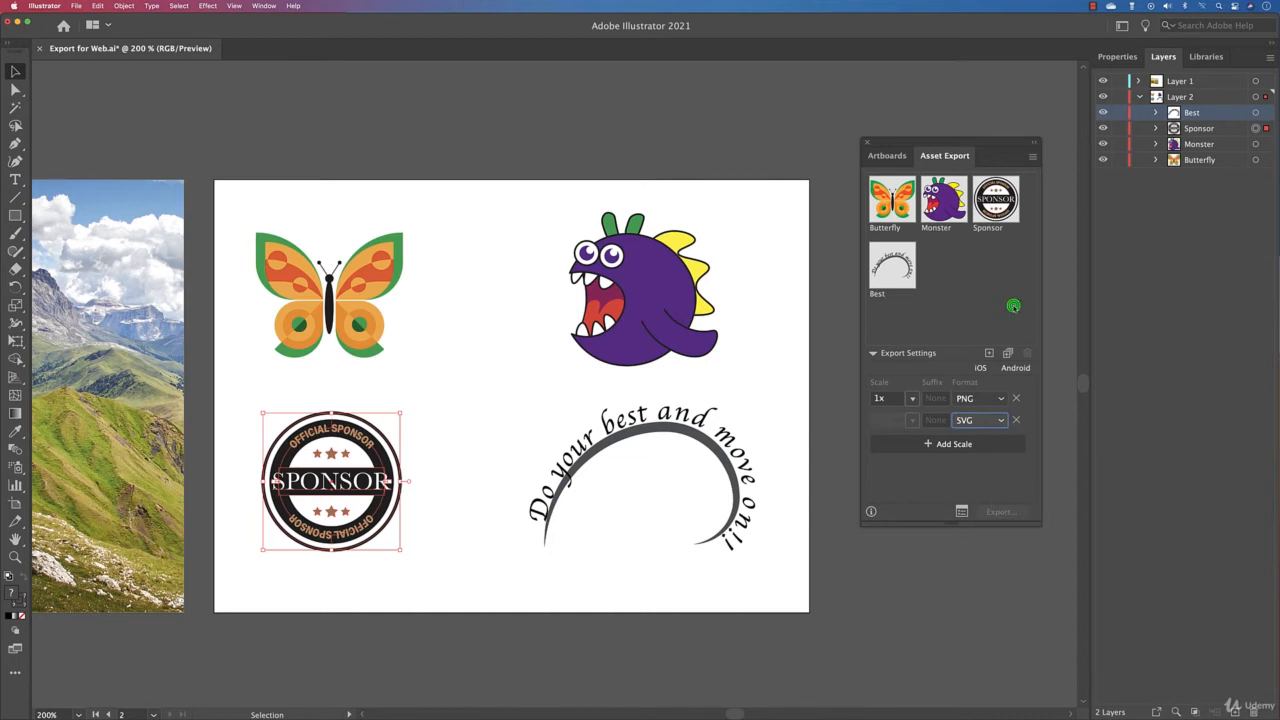
left_click(893, 220)
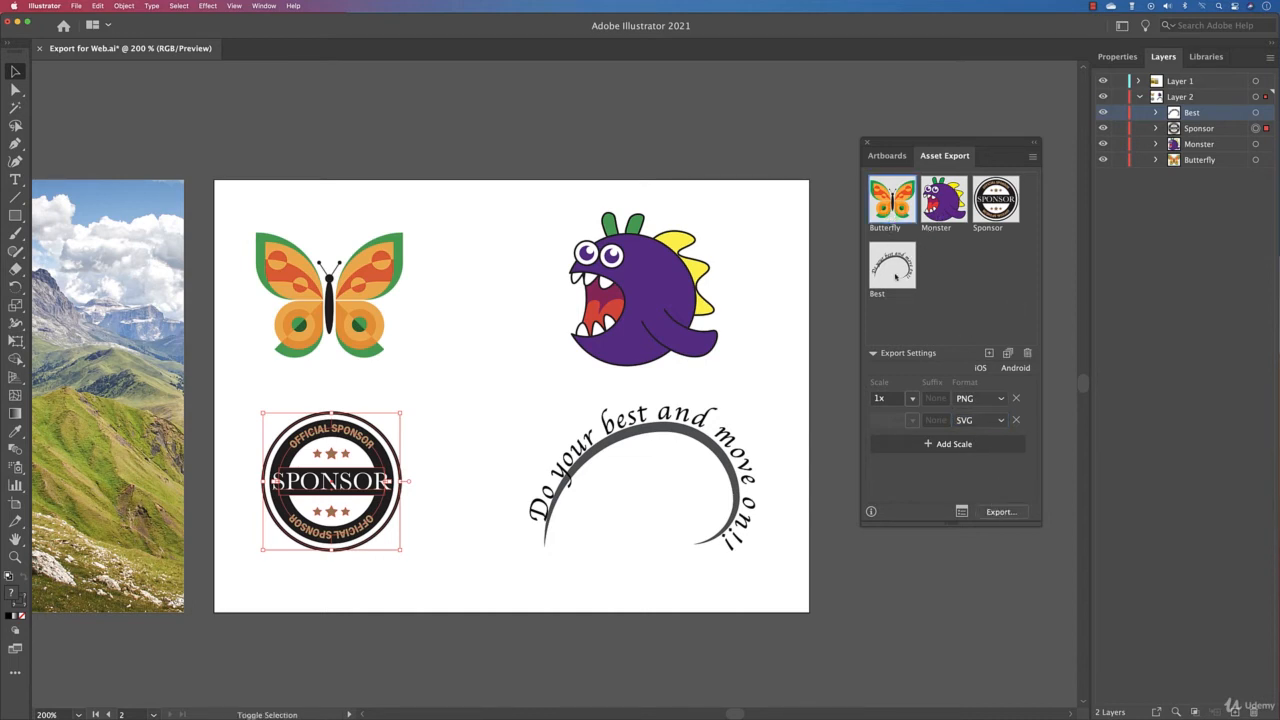
left_click(894, 272, "shift")
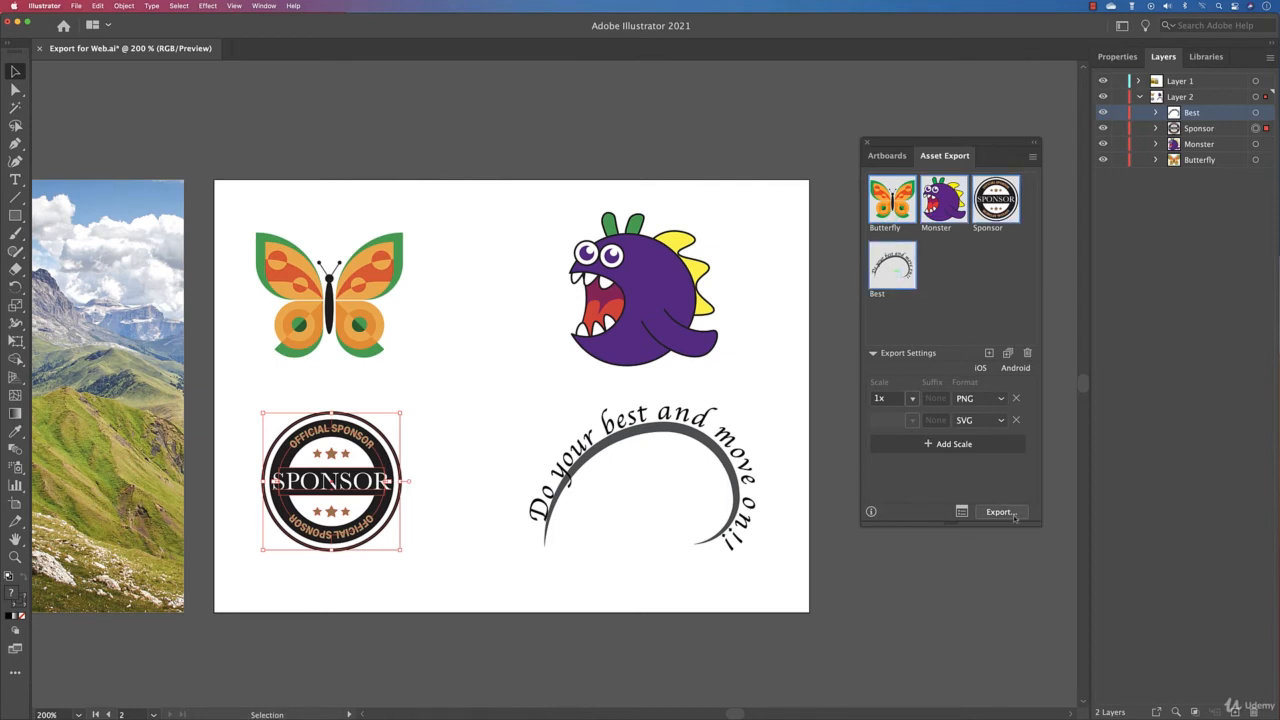
left_click(961, 512)
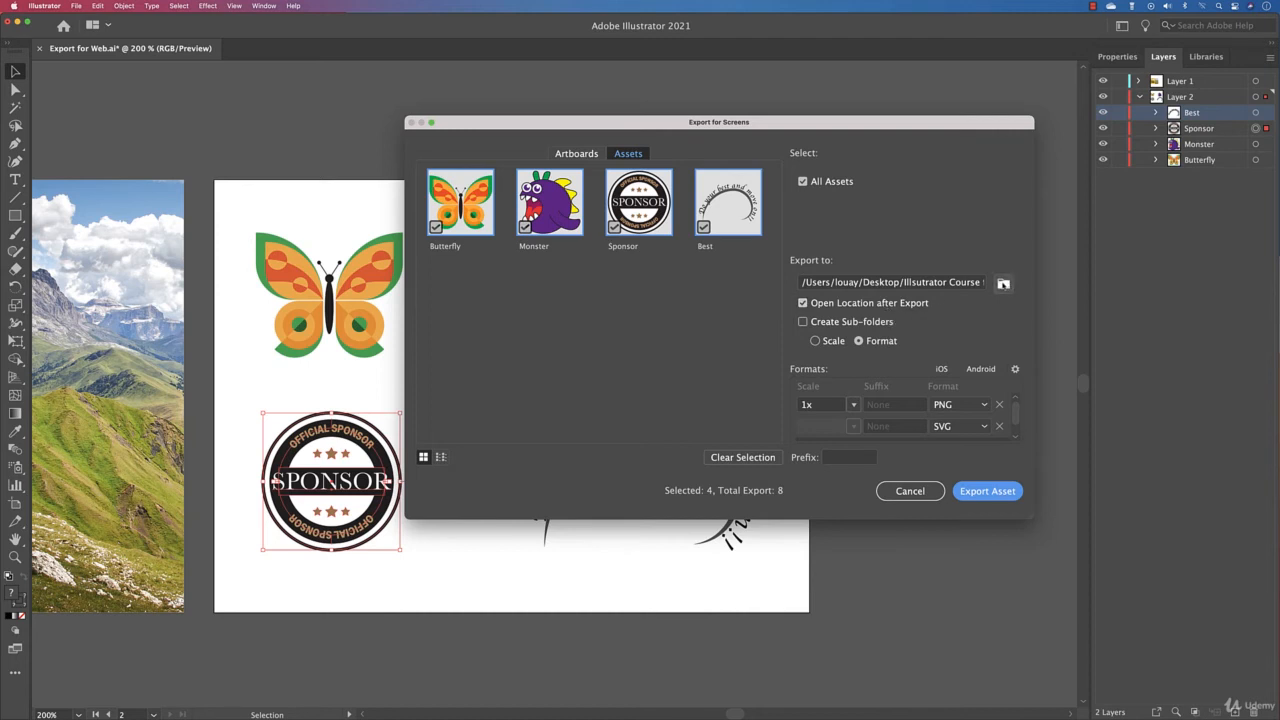
Step: Choose the Export-web folder as the export destination for the assets
left_click(967, 284)
left_click(1003, 284)
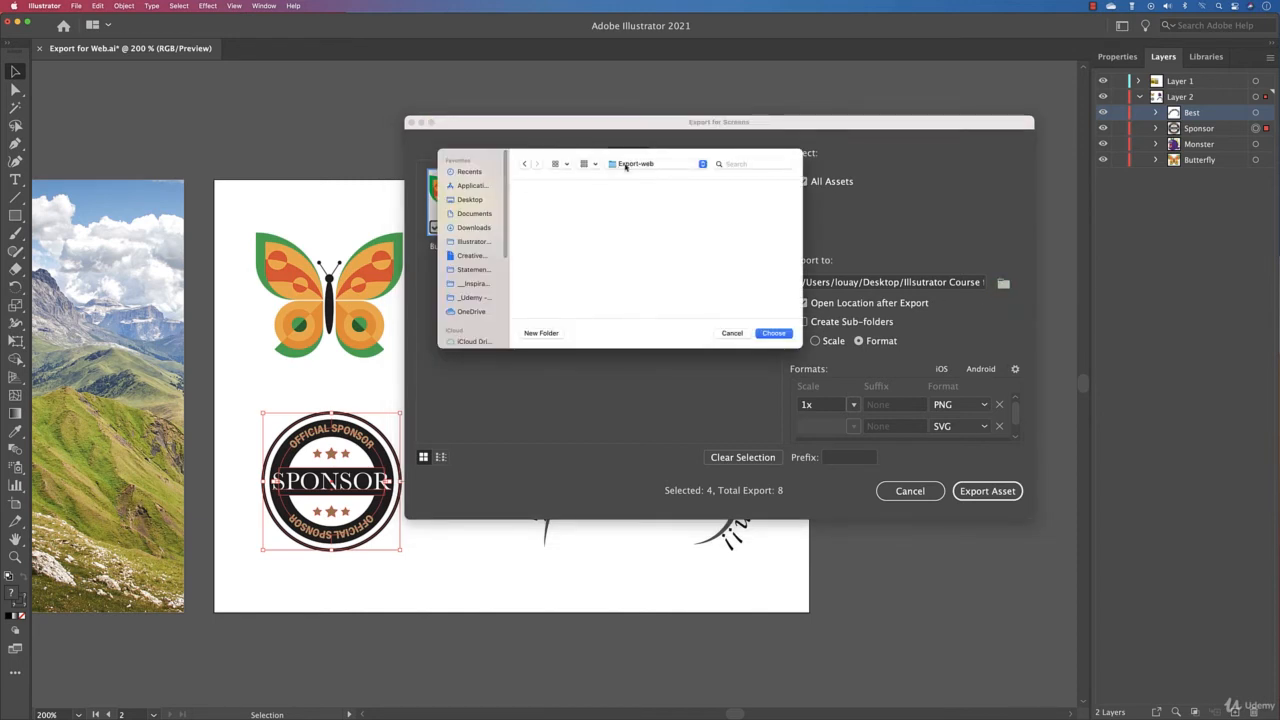
left_click(775, 334)
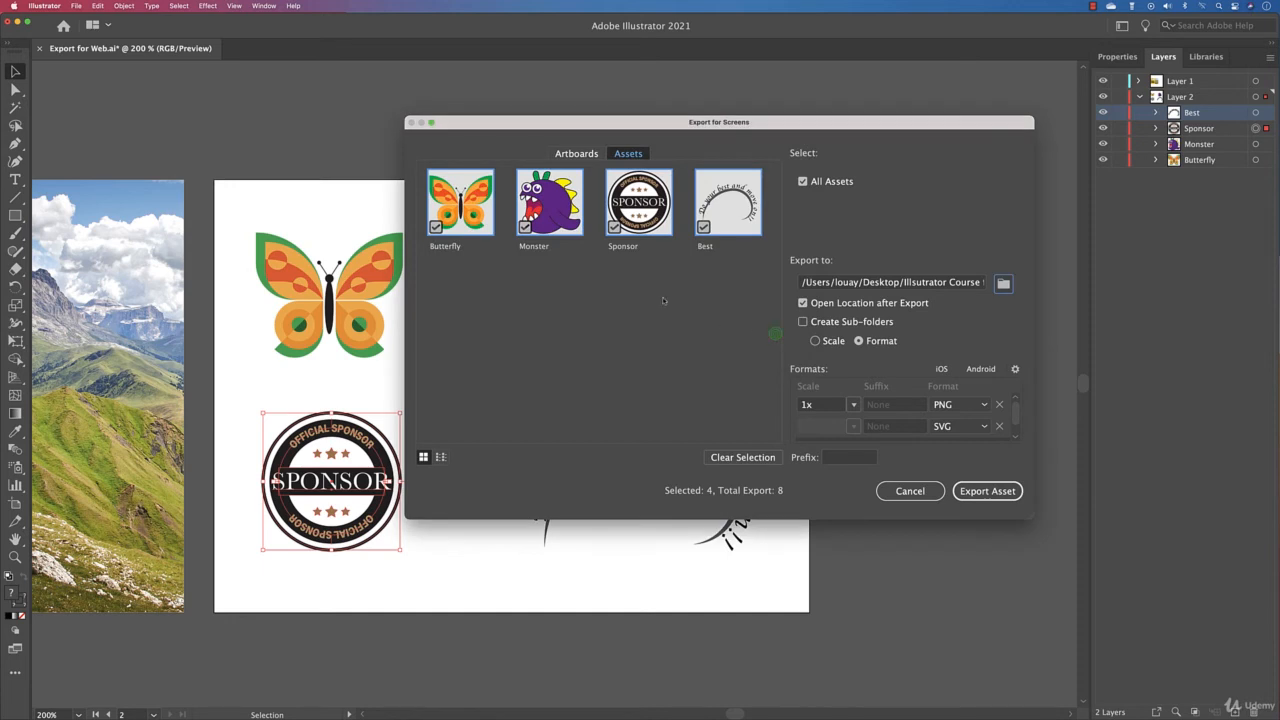
Step: Try the sub-folder creation option with its scale and format choices, and turn sub-folder creation back off
left_click(846, 321)
left_click(815, 341)
left_click(804, 322)
left_click(803, 322)
left_click(858, 341)
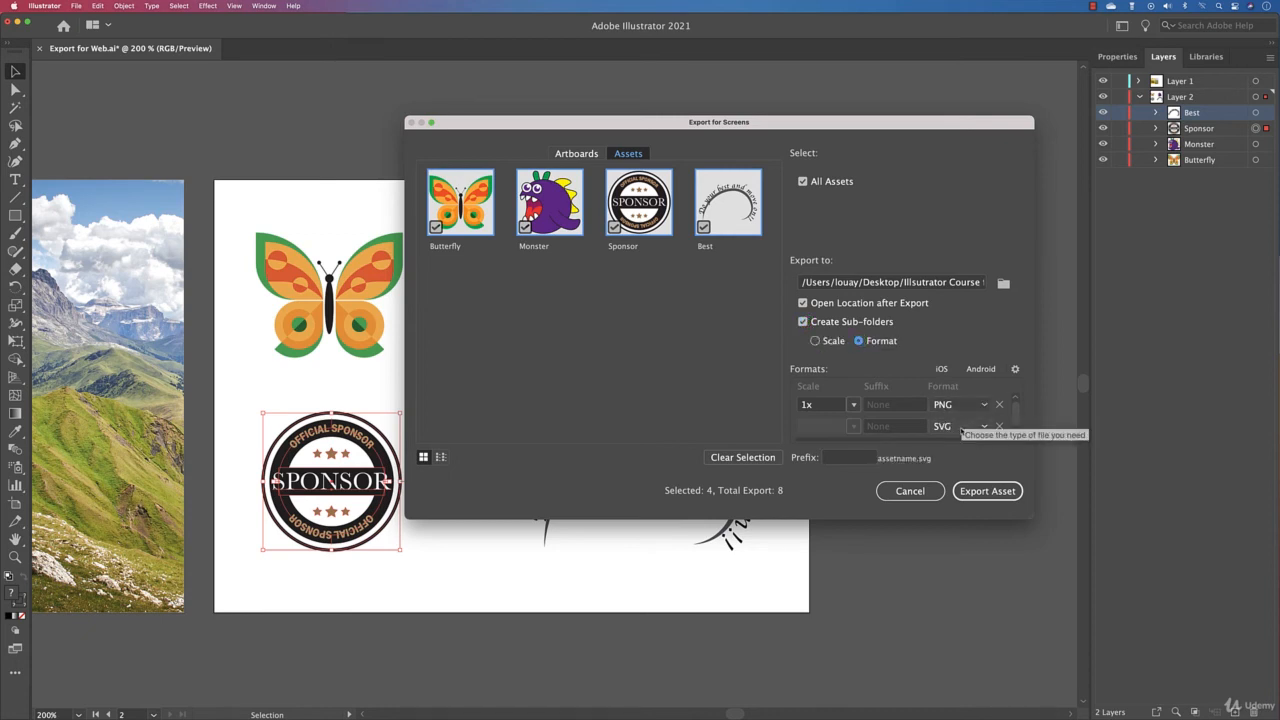
left_click(802, 321)
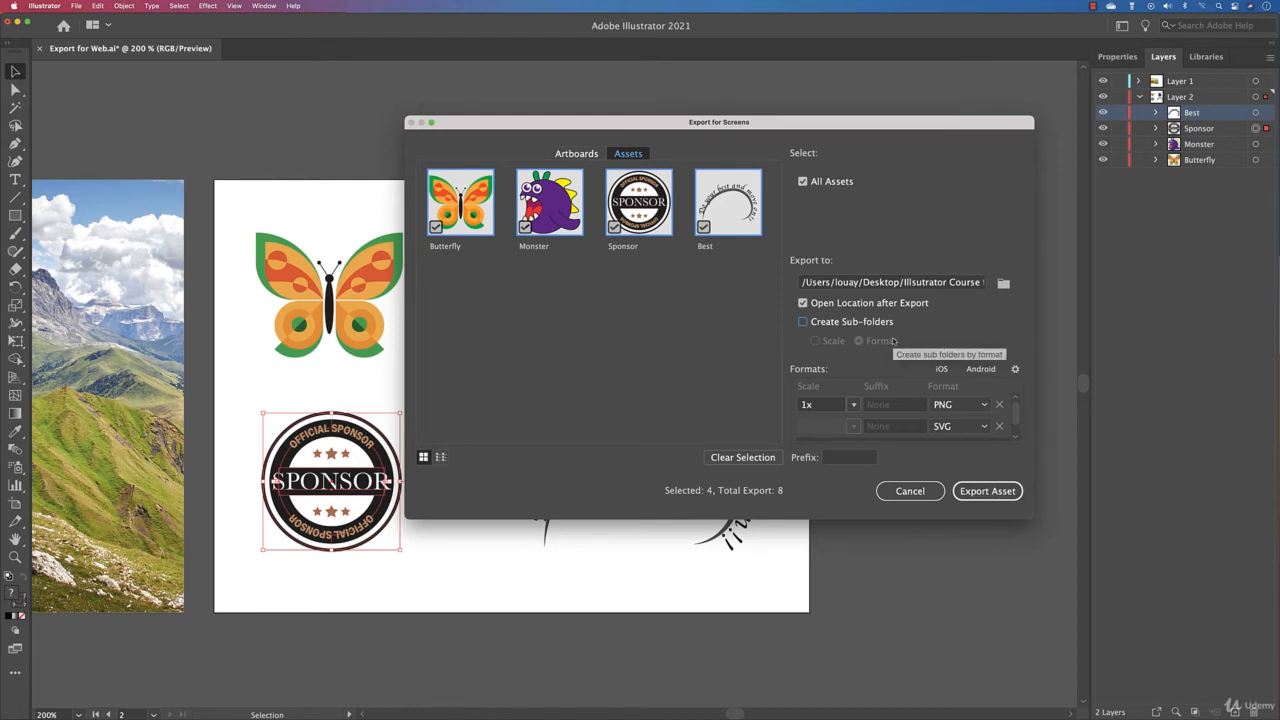
Step: Export the four selected assets at 1x as PNG and as SVG
left_click(987, 491)
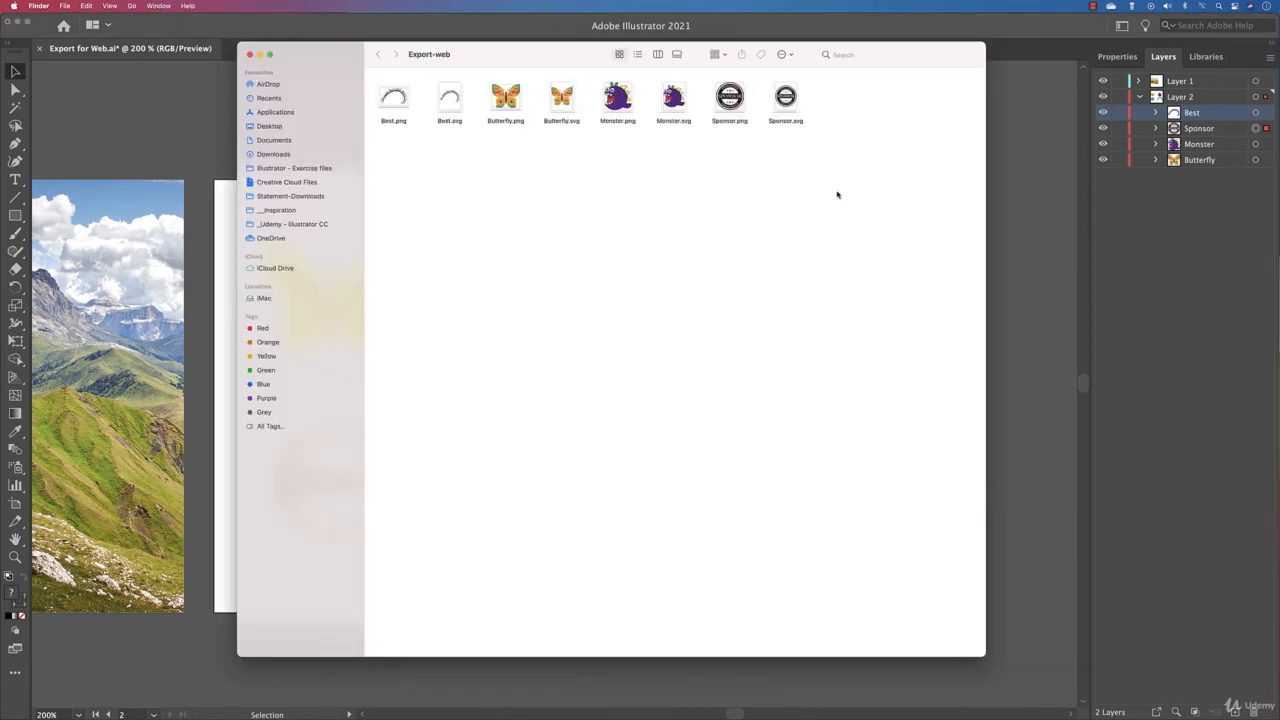
Step: Examine the exported files in the Export-web folder, comparing the PNG and SVG versions of Best
left_click(400, 112)
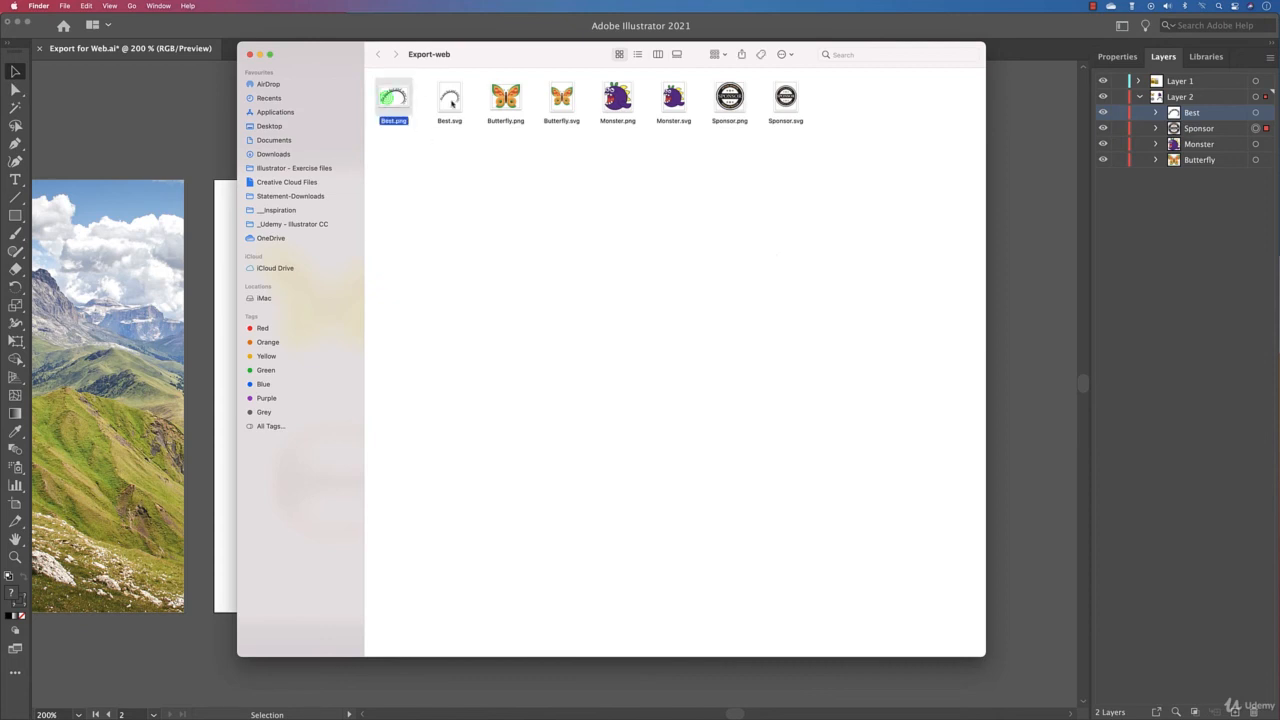
left_click(451, 103)
left_click(505, 110)
left_click(400, 110)
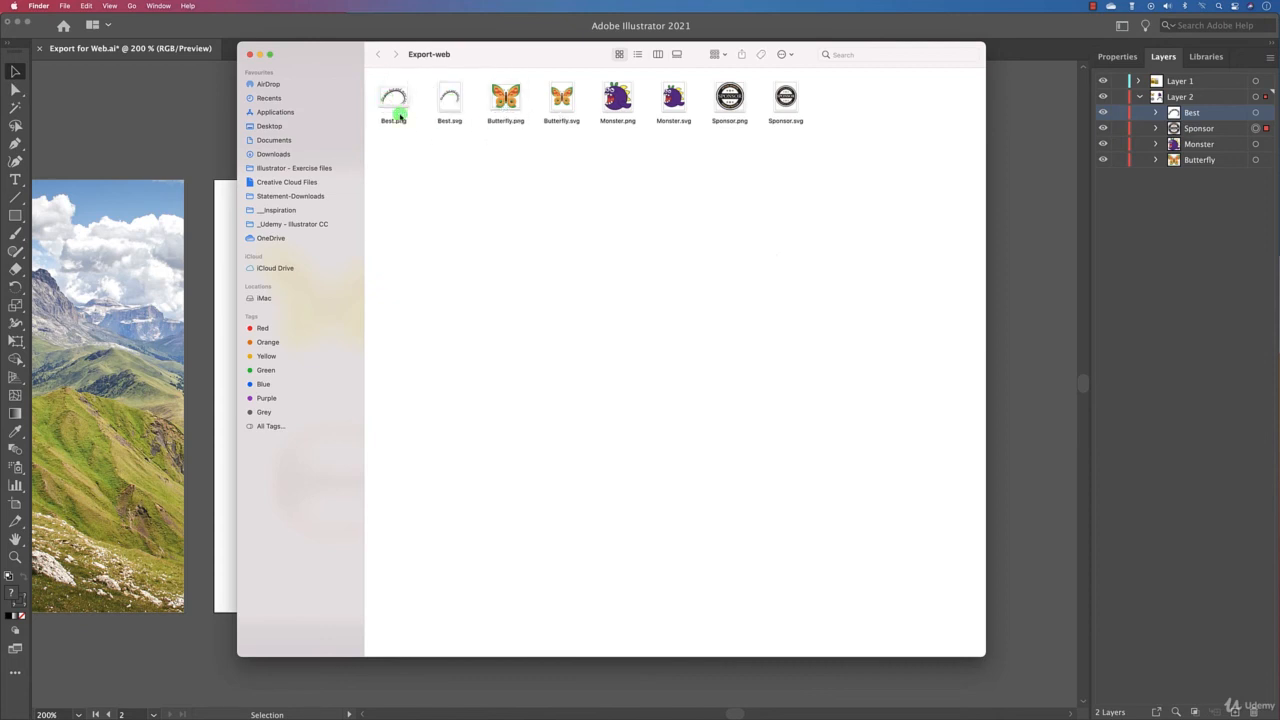
left_click(452, 103)
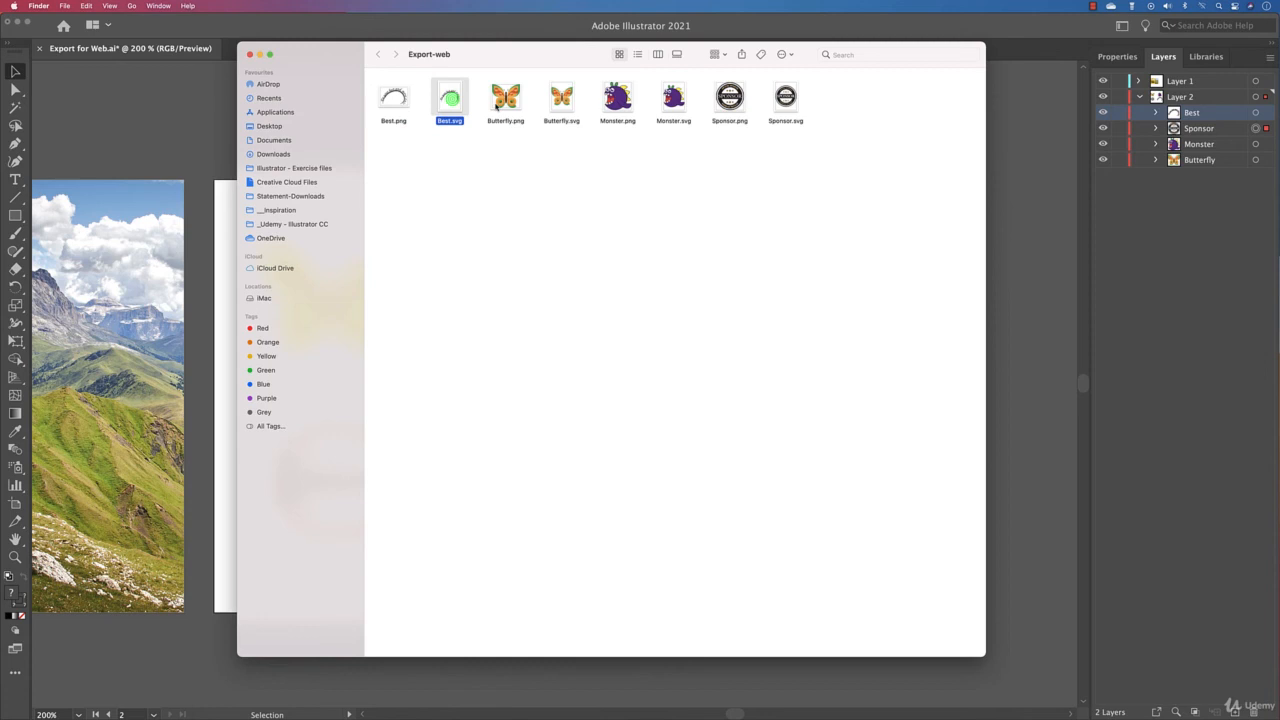
left_click(400, 110)
left_click(452, 103)
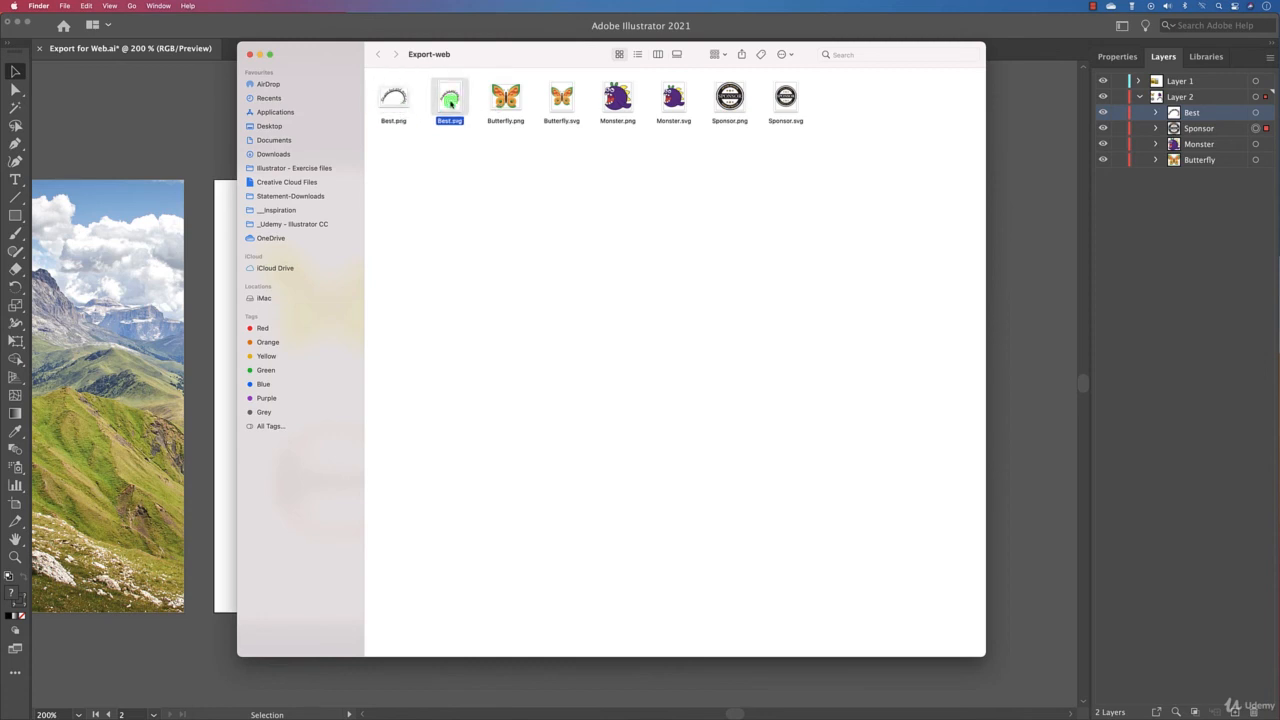
left_click(518, 112)
Step: View the exported Monster.png in Preview and close it again
double_click(617, 100)
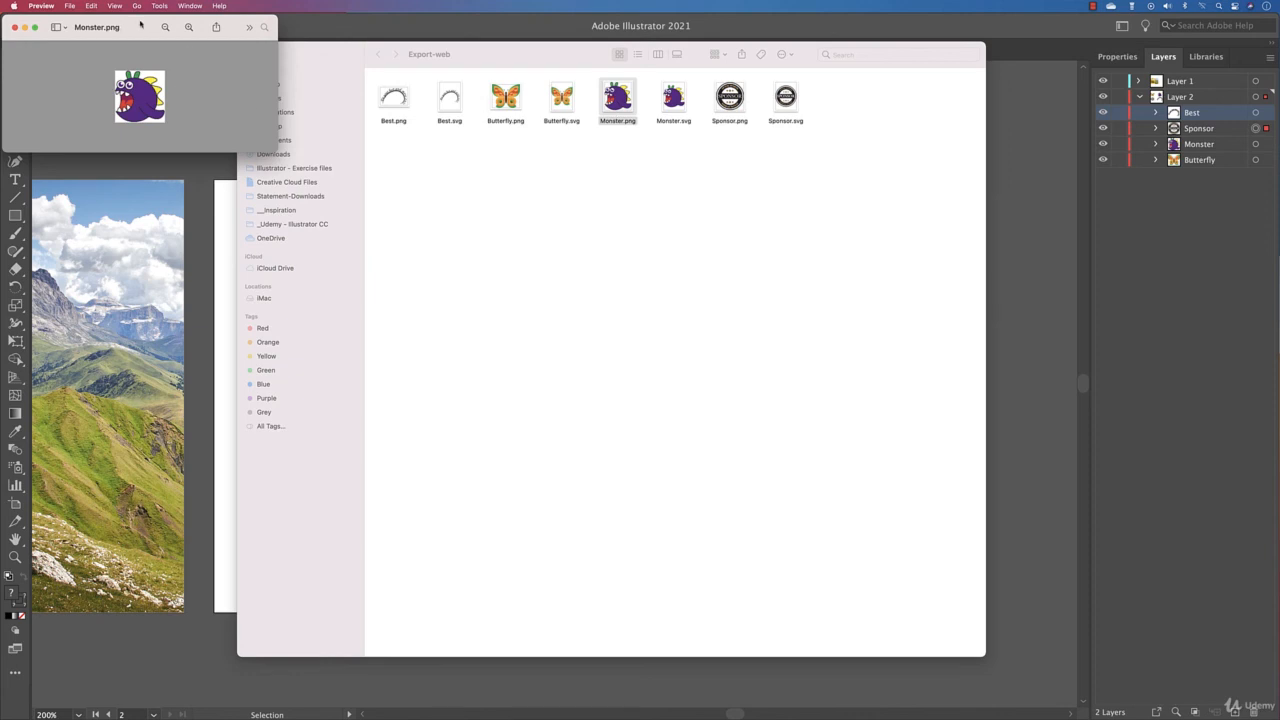
left_click_drag(140, 24, 546, 201)
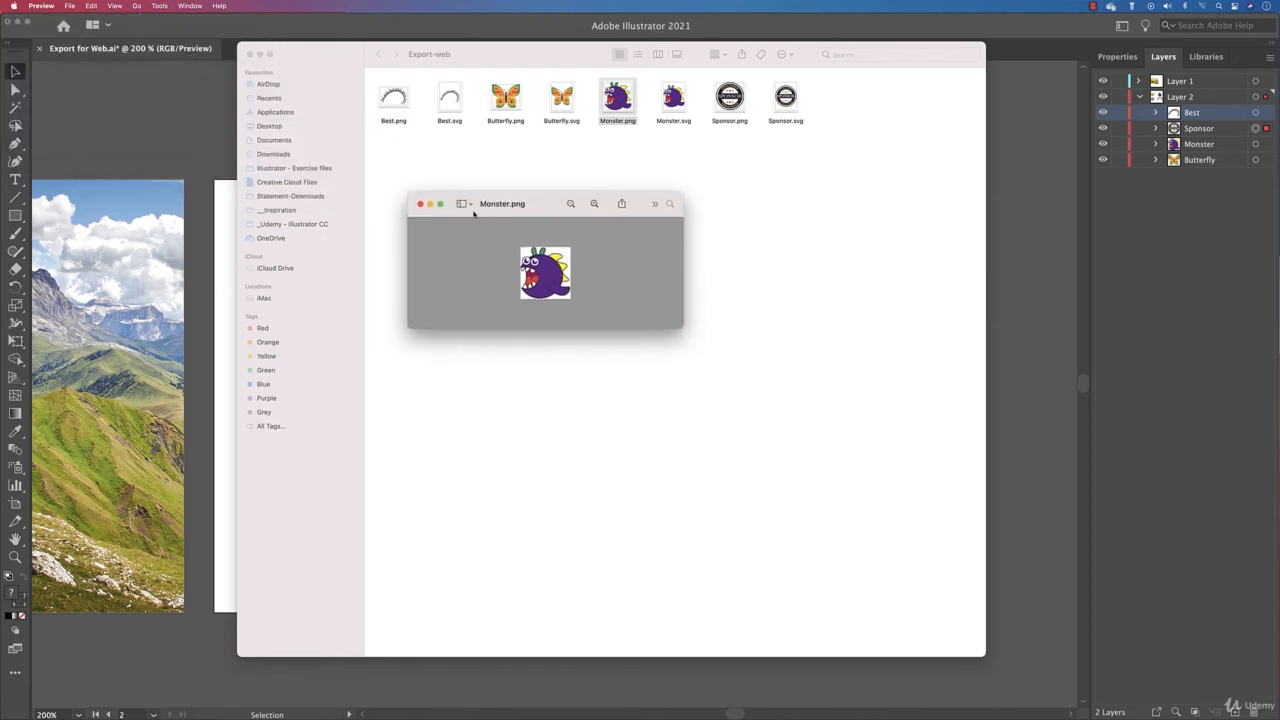
left_click(421, 204)
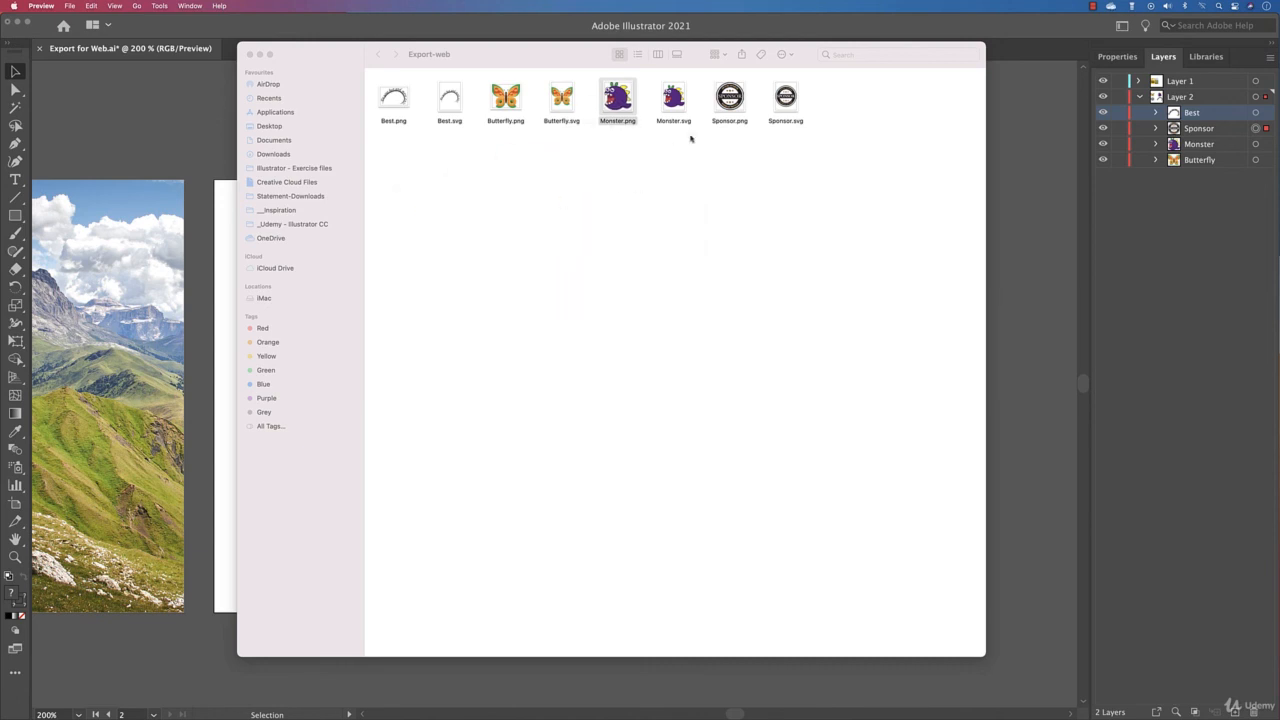
Step: Open the exported Monster.svg in Illustrator, fit it to the window and select the monster to inspect its vector paths
double_click(673, 96)
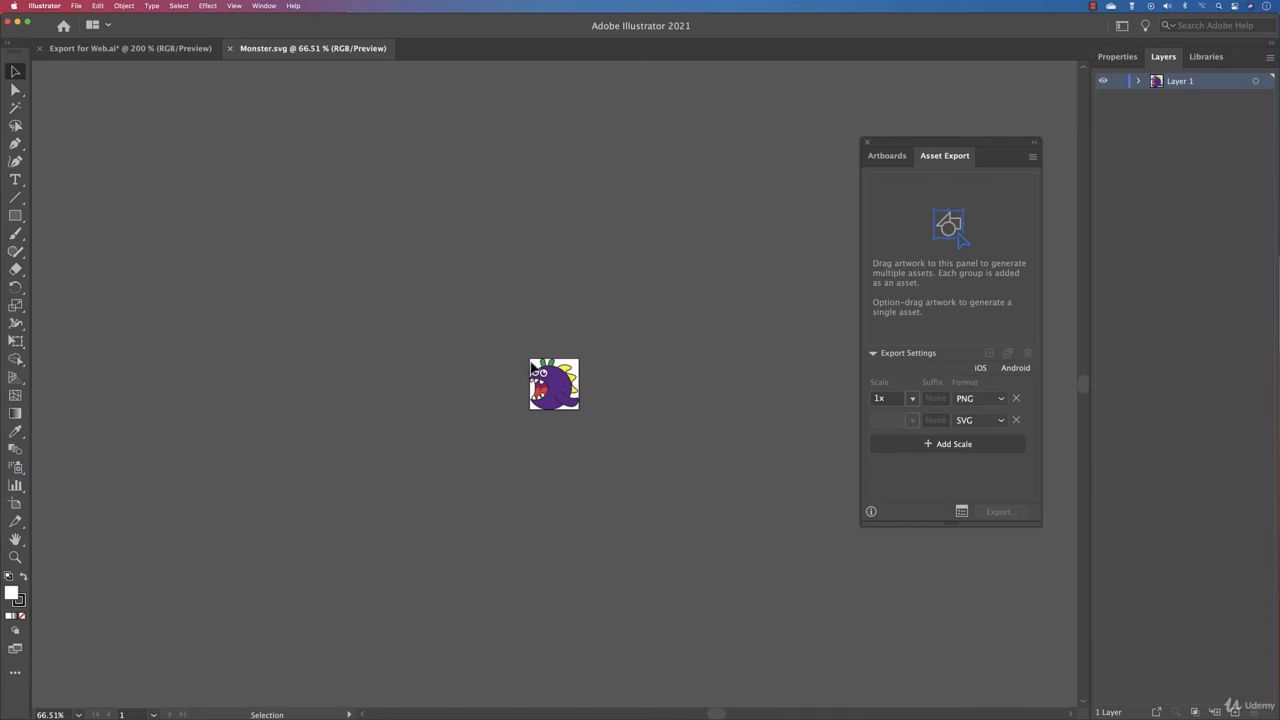
left_click(553, 388)
key("super+0")
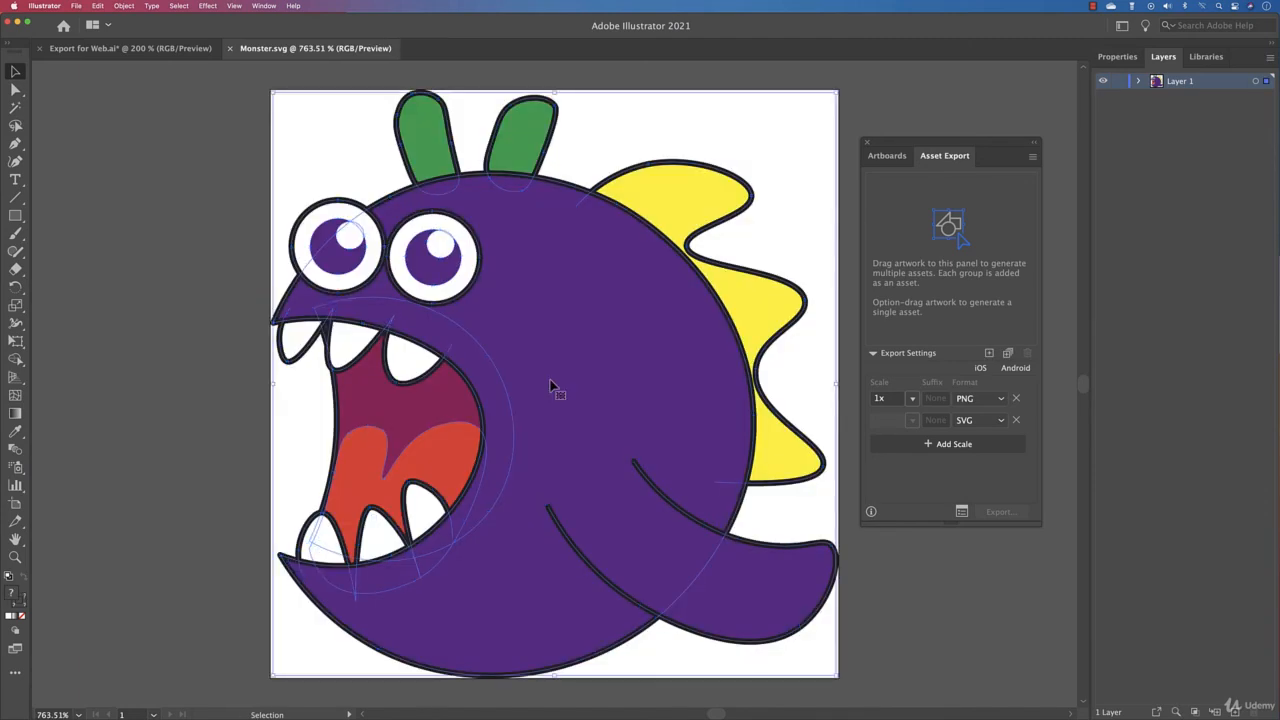
left_click(849, 143)
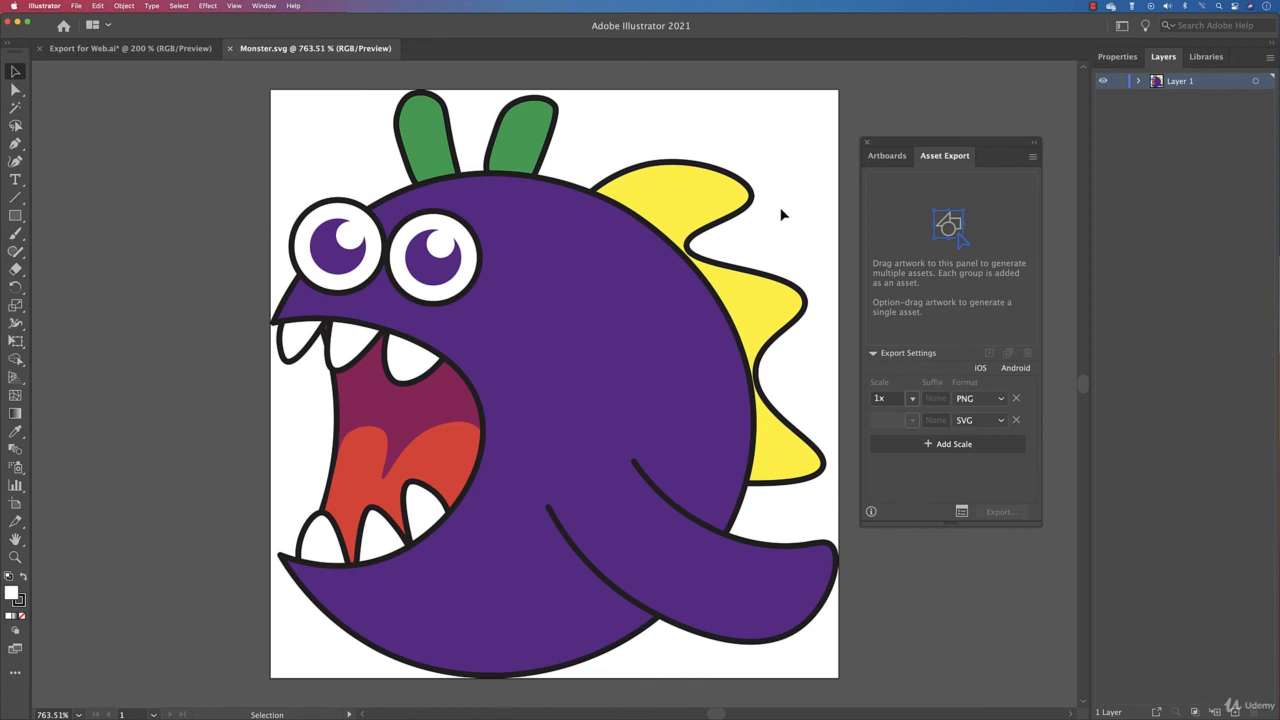
left_click(746, 205)
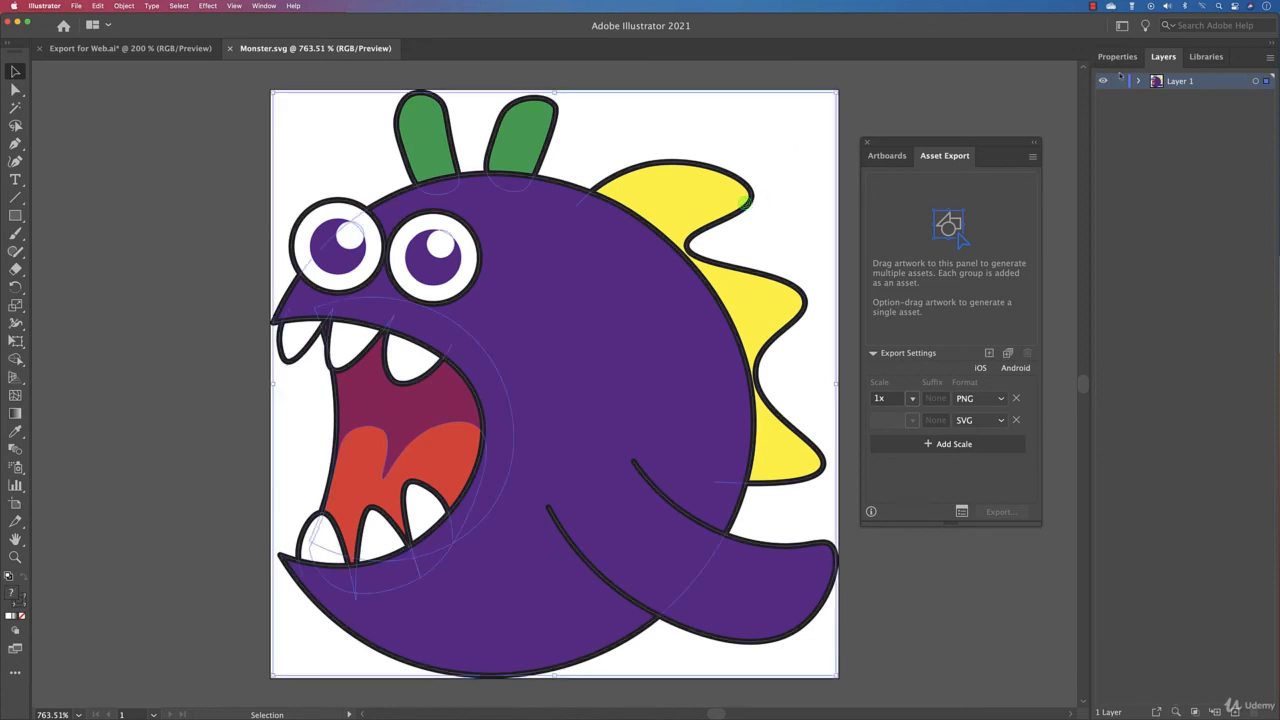
Step: Examine the nested layers and paths inside Layer 1 of Monster.svg, and close that document
left_click(1138, 81)
left_click(1156, 97)
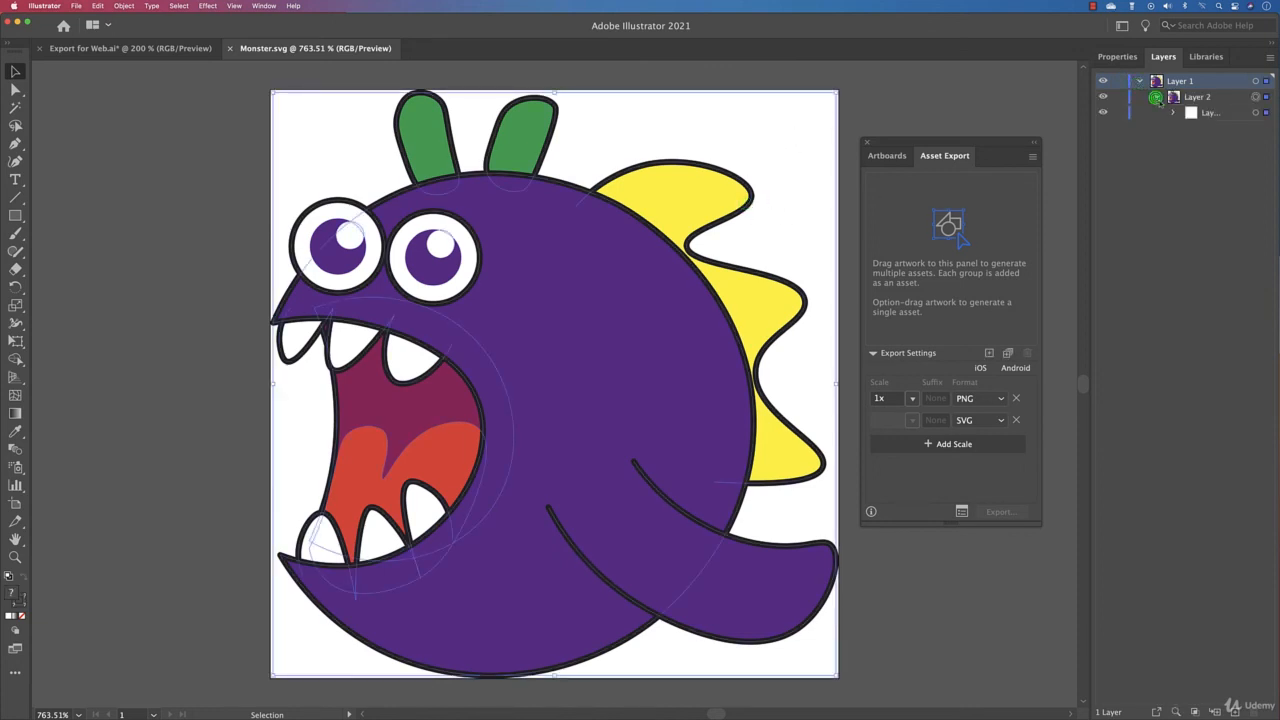
left_click(1174, 112)
left_click(1190, 128)
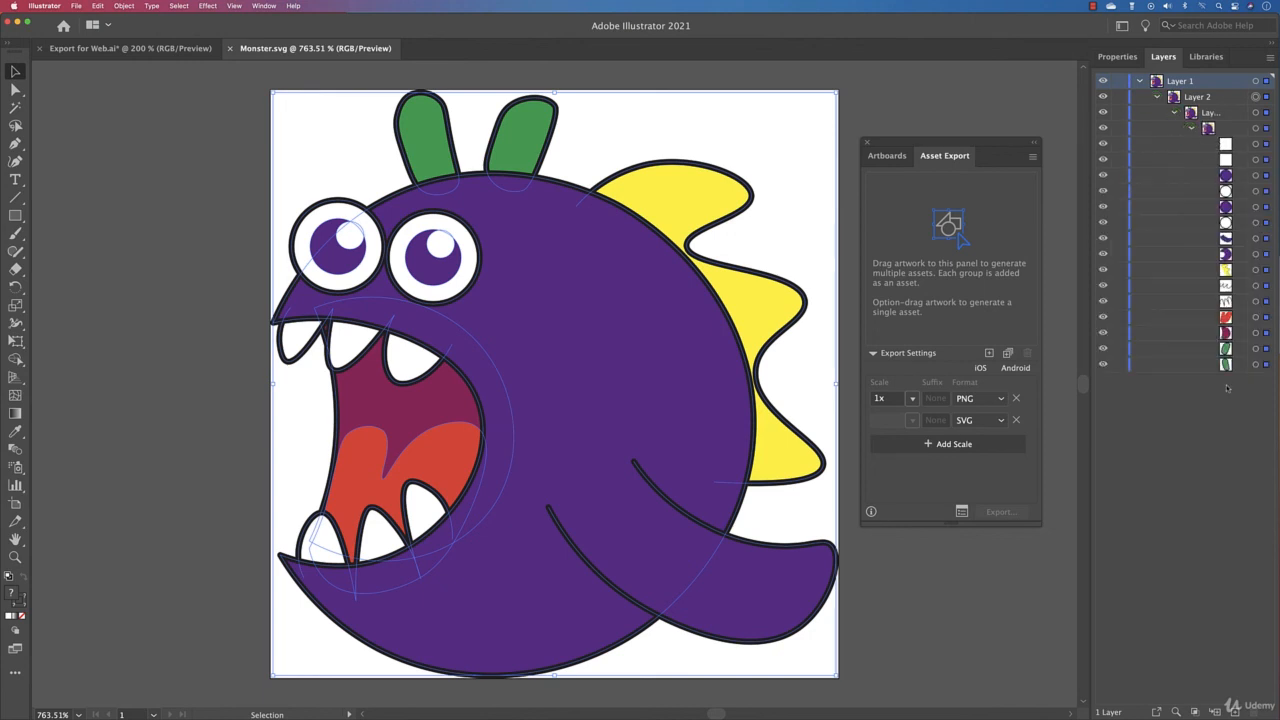
left_click(1139, 82)
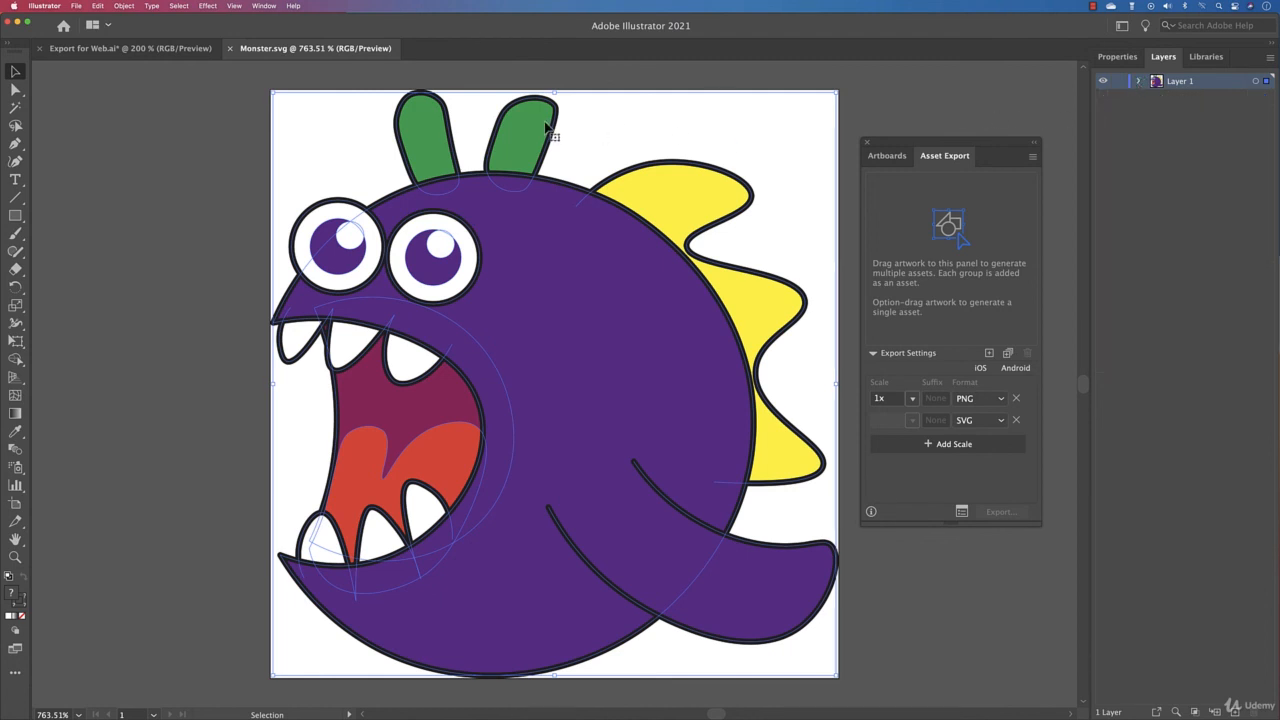
left_click(230, 48)
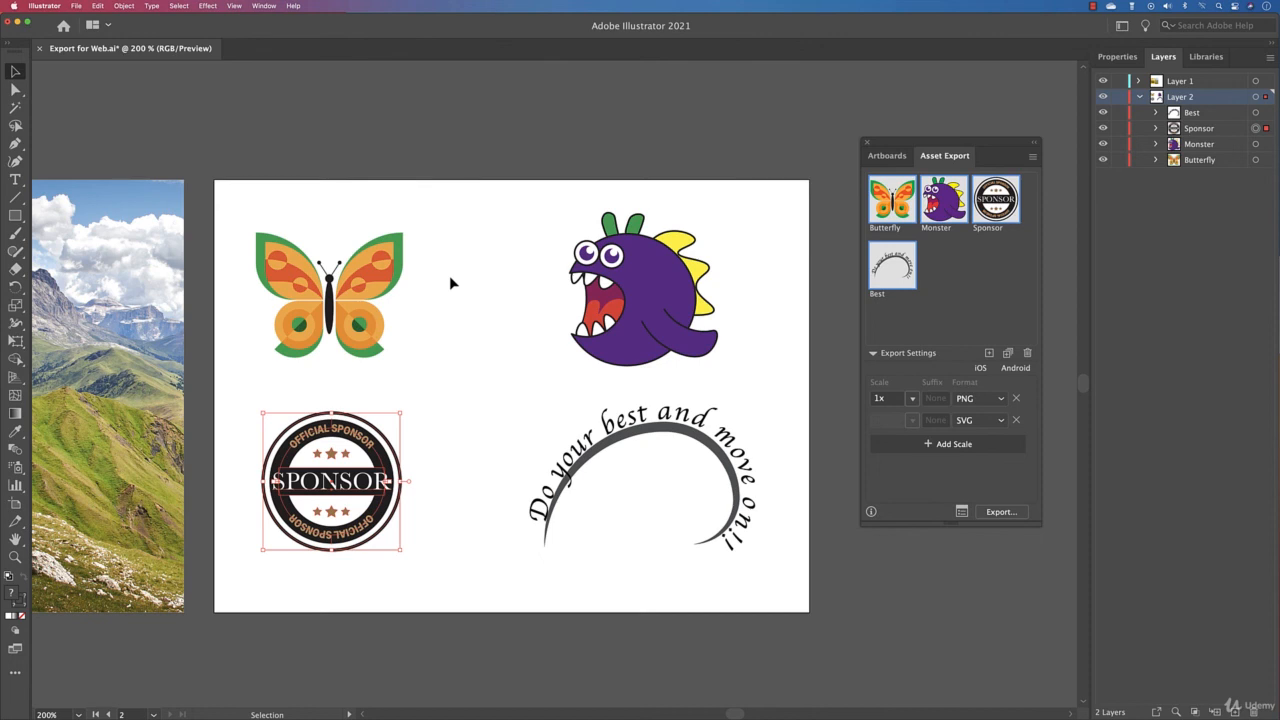
Step: Reopen the Export for Screens settings for the four selected assets in the Export for Web document
left_click_drag(440, 345, 330, 347)
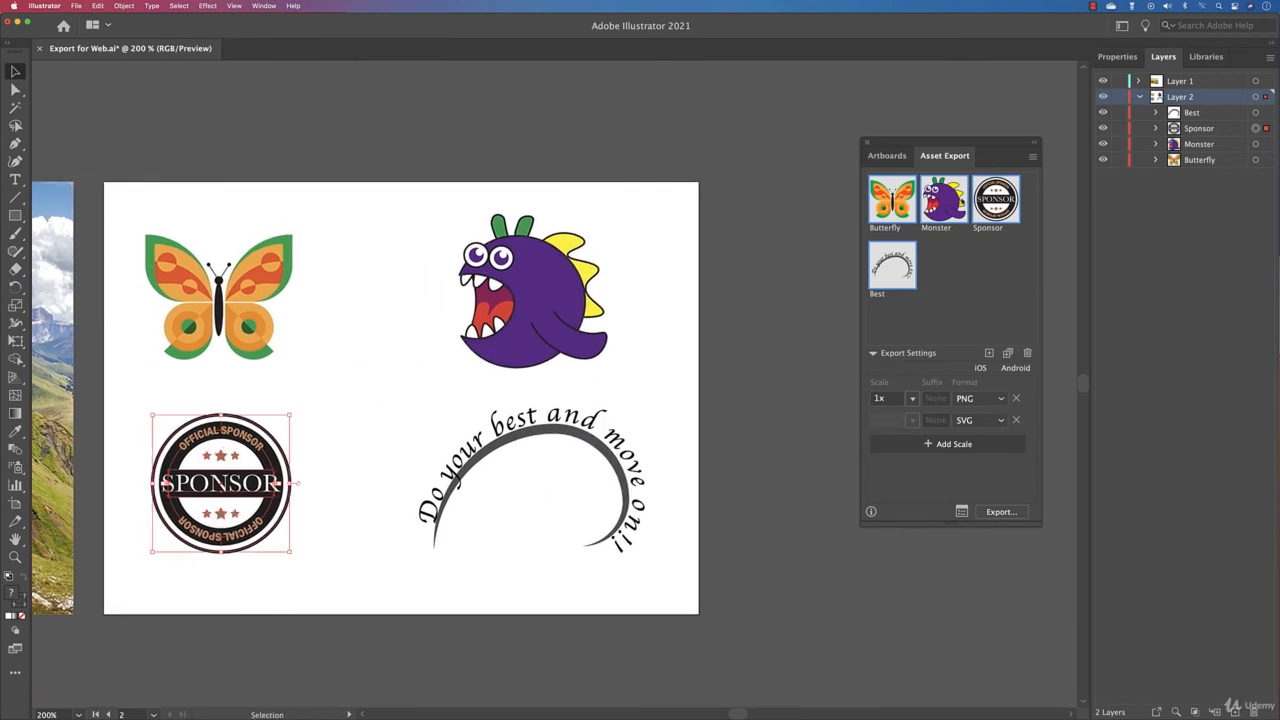
left_click(966, 512)
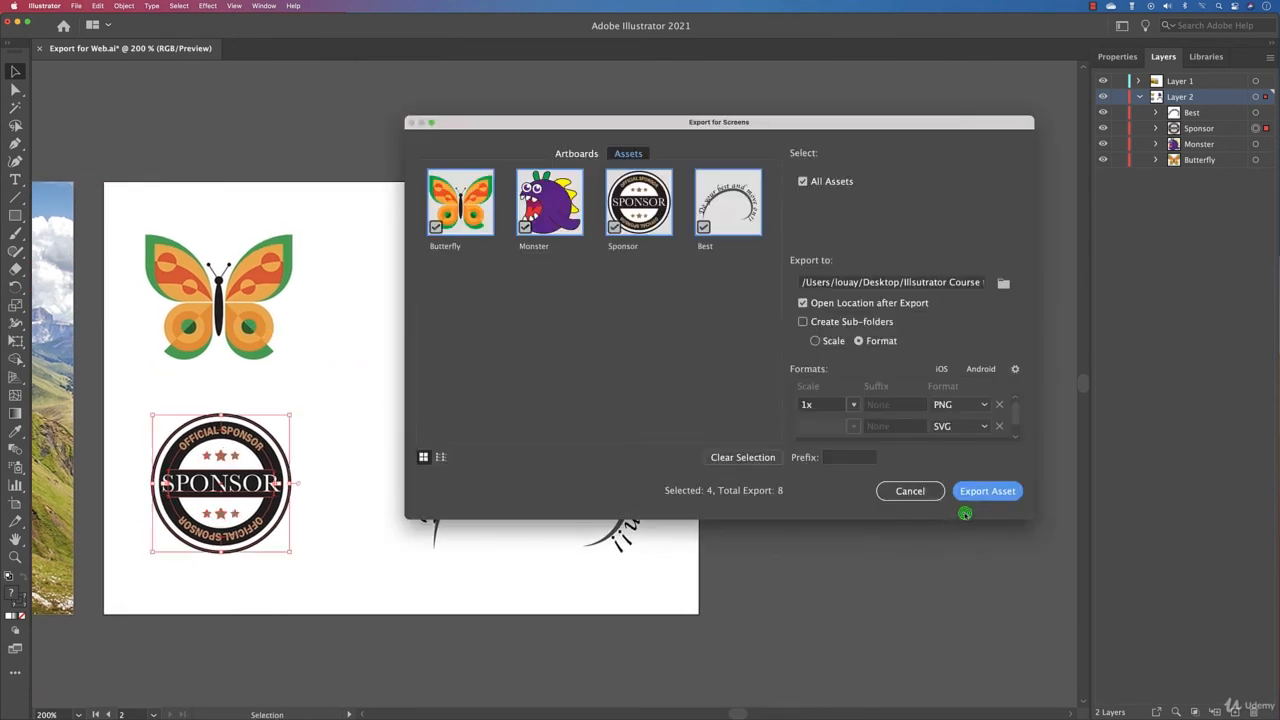